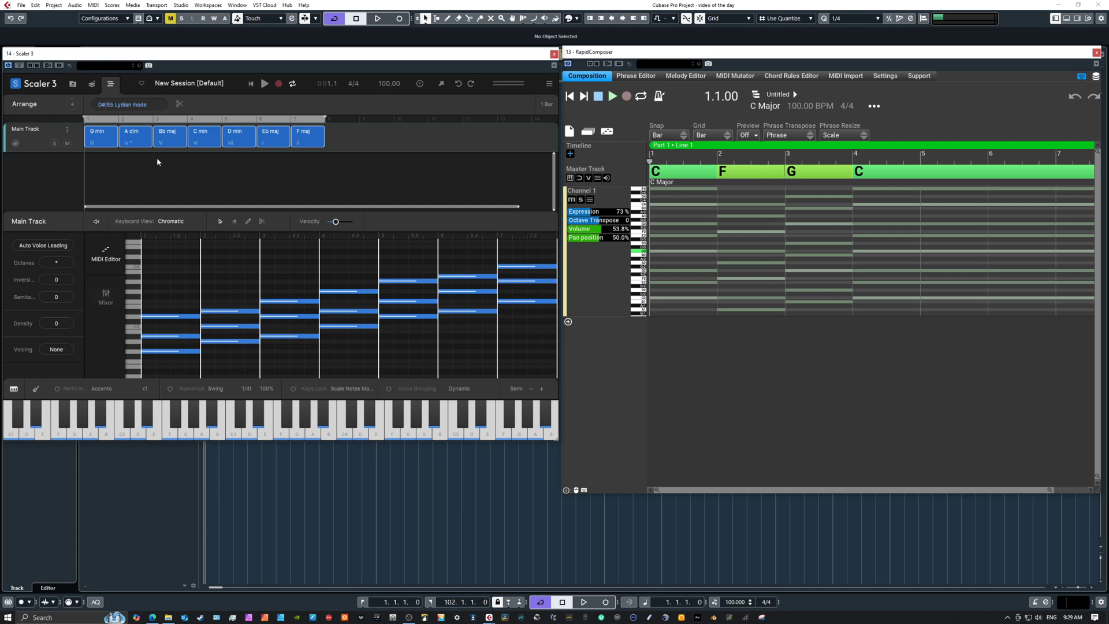
Arrange the Scaler 3 and RapidComposer windows side by side and hide RapidComposer's generators list.
{"action": "left_click", "coordinate": [73, 85]}
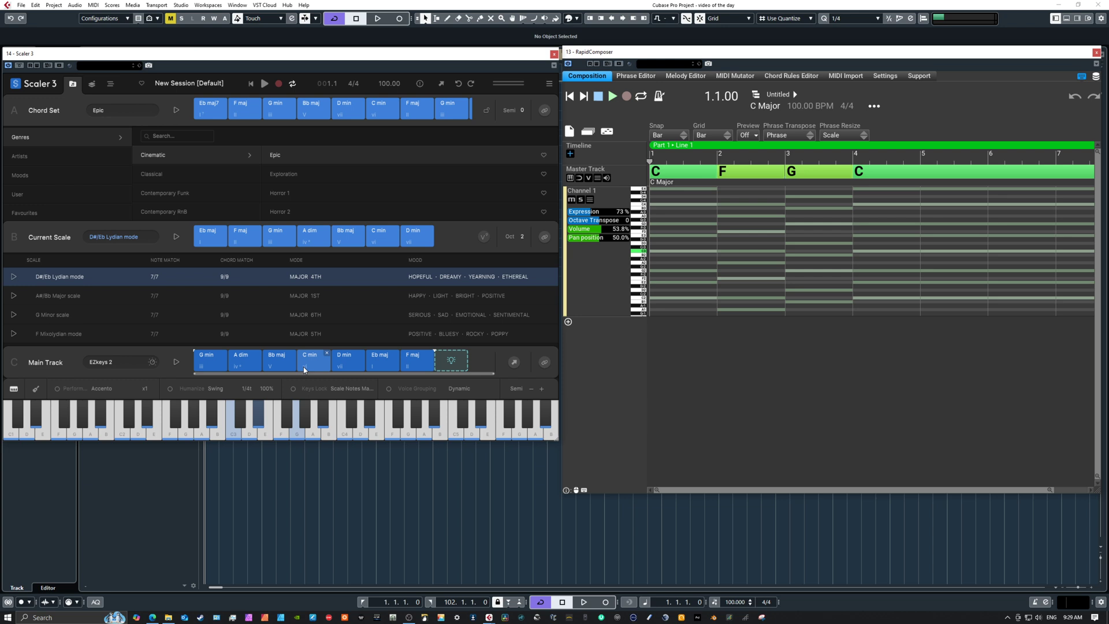
{"action": "left_click", "coordinate": [111, 84]}
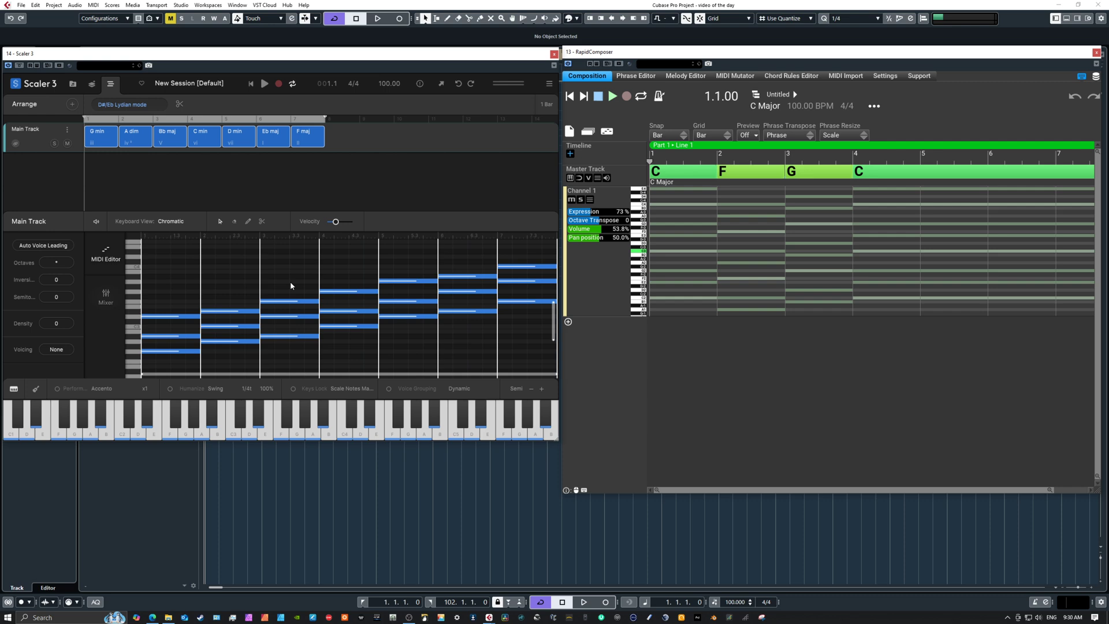
{"action": "left_click_drag", "start_coordinate": [554, 441], "coordinate": [823, 555]}
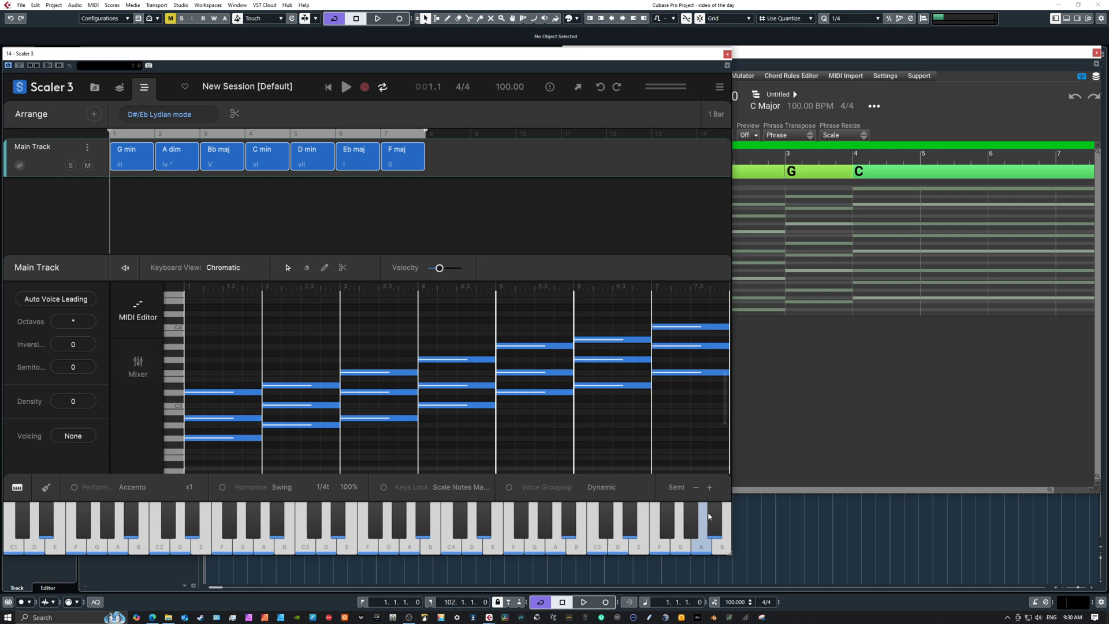
{"action": "left_click_drag", "start_coordinate": [729, 552], "coordinate": [556, 440]}
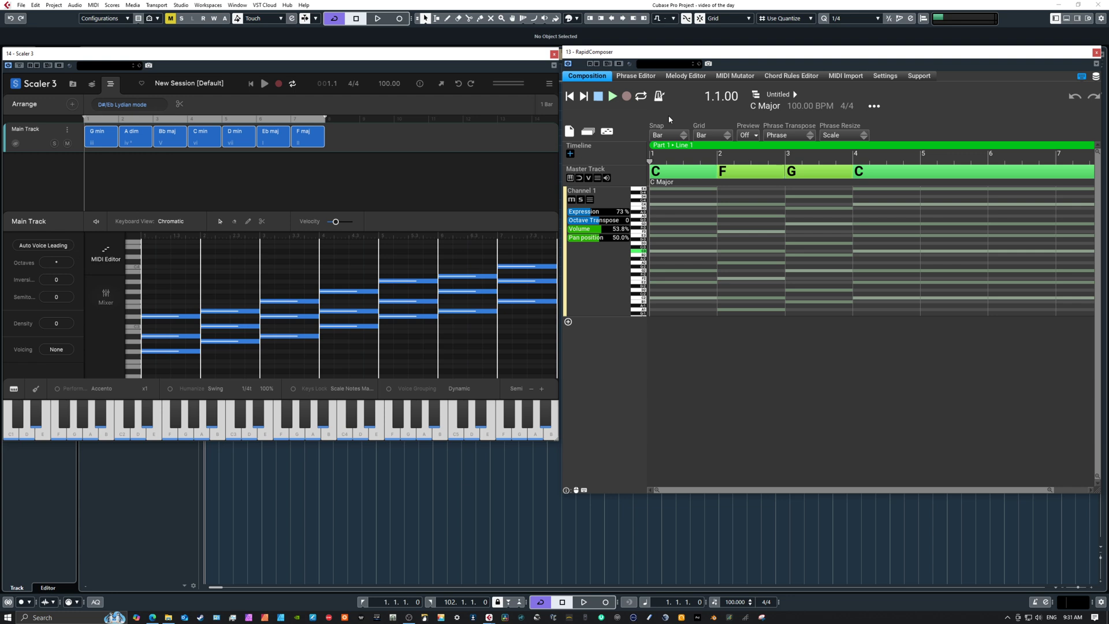
{"action": "left_click", "coordinate": [733, 350]}
{"action": "left_click", "coordinate": [1097, 77]}
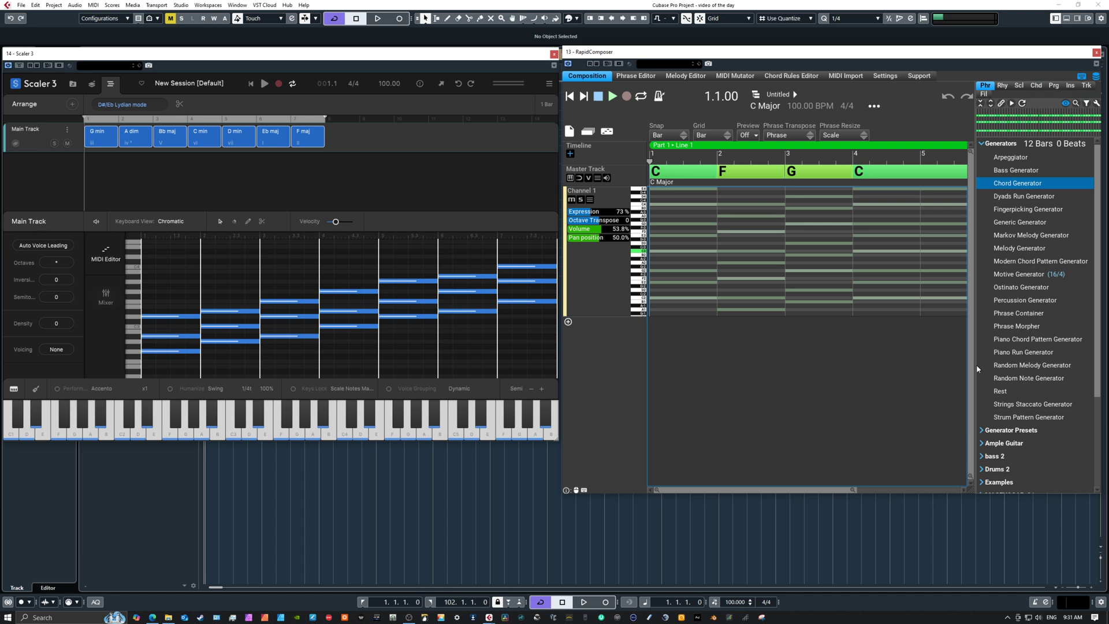
{"action": "left_click", "coordinate": [1096, 76]}
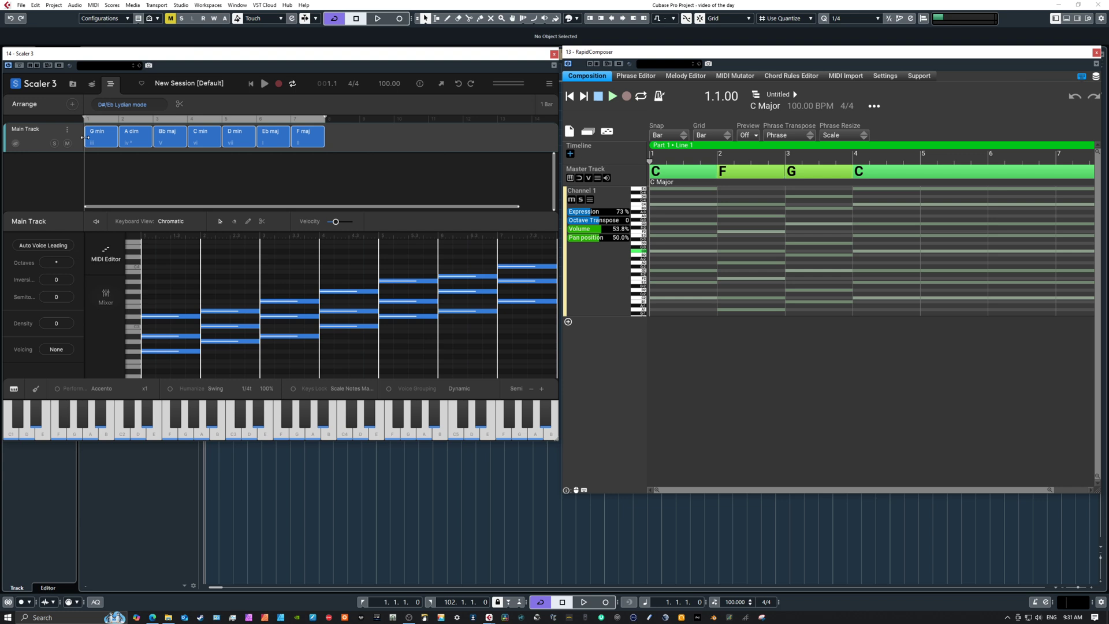
Drag Scaler's Gm–F progression onto the master track and zoom to fit the seven chords.
{"action": "left_click", "coordinate": [104, 139]}
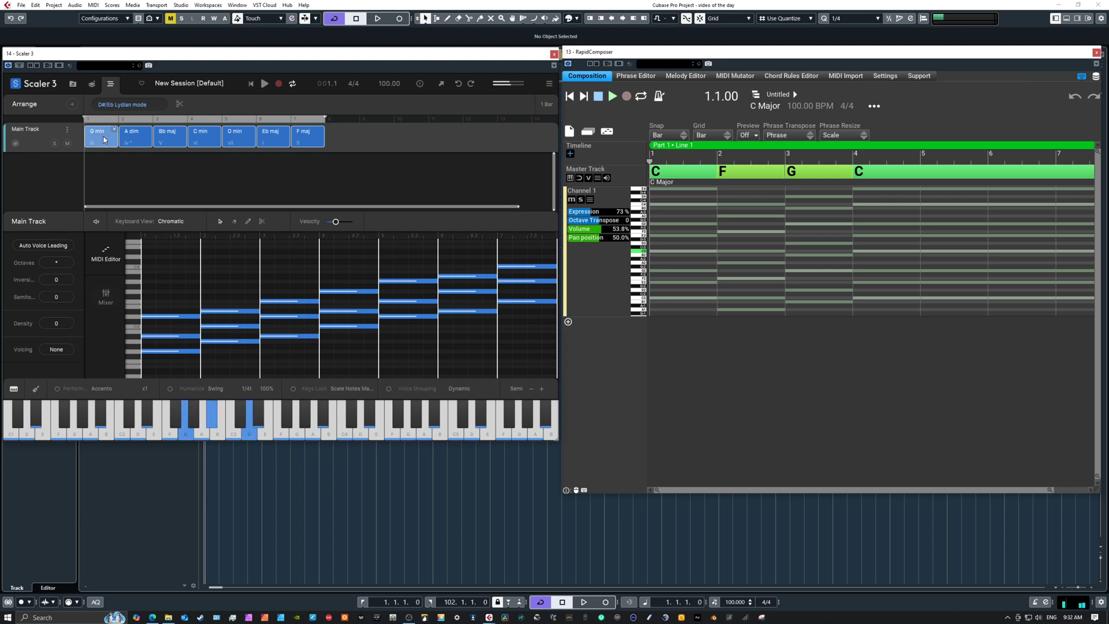
{"action": "left_click_drag", "start_coordinate": [104, 139], "coordinate": [663, 178]}
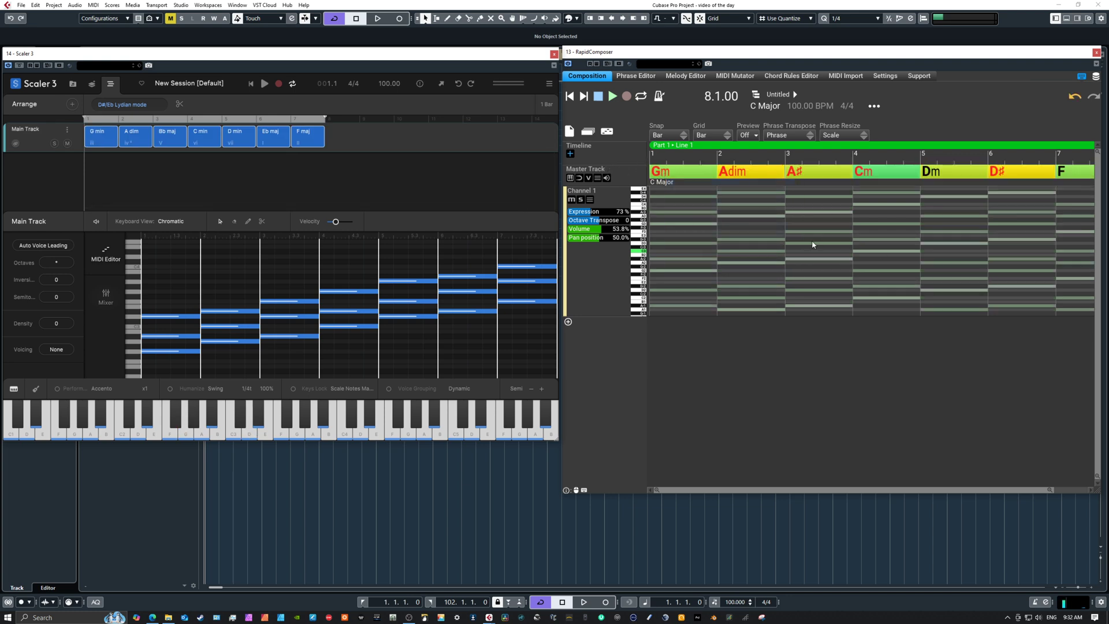
{"action": "left_click", "coordinate": [834, 145]}
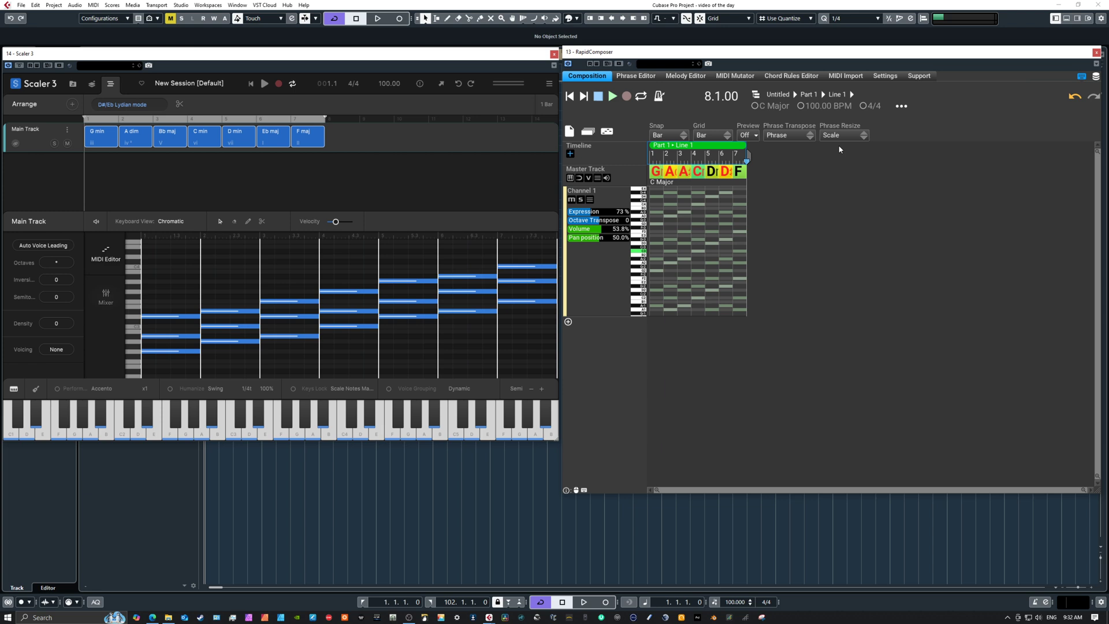
{"action": "double_click", "coordinate": [729, 152]}
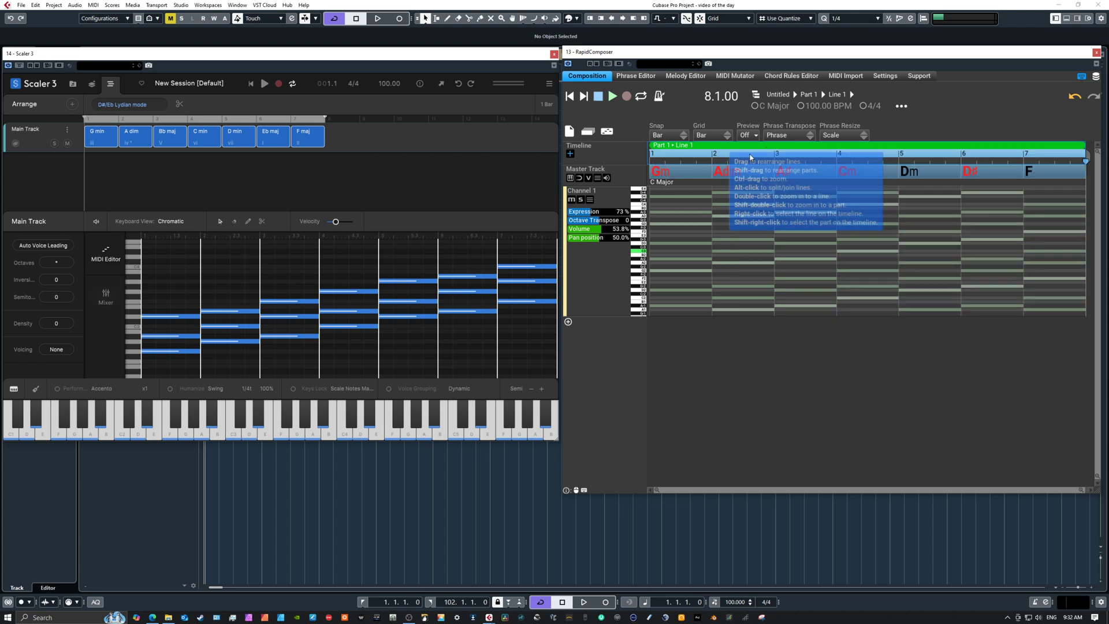
{"action": "left_click", "coordinate": [639, 160]}
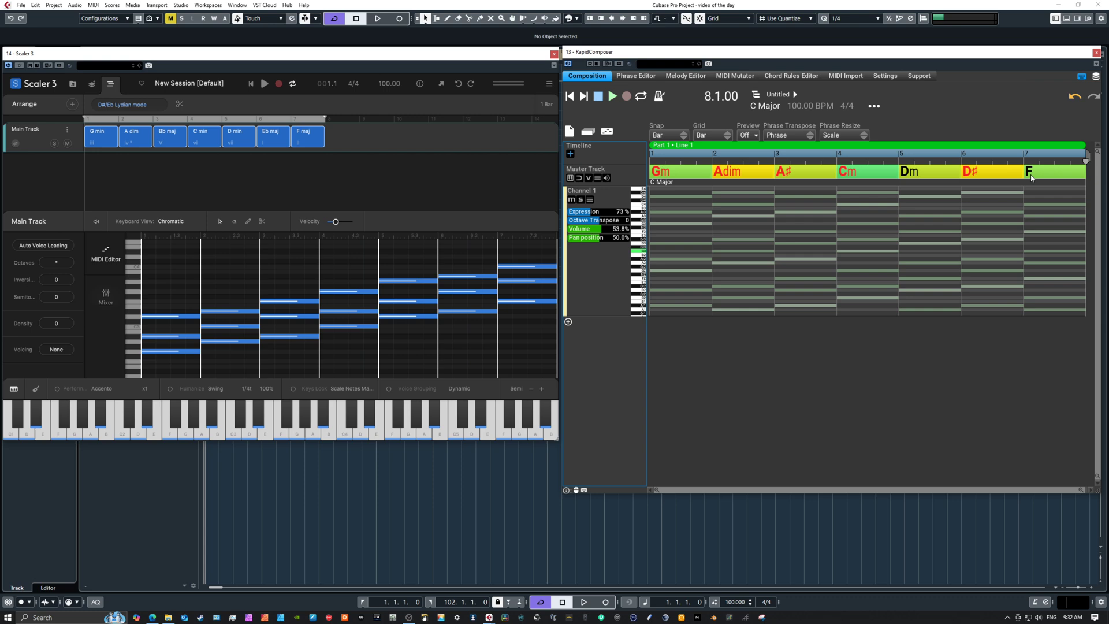
{"action": "mouse_move", "coordinate": [743, 176]}
Resize Channel 1's lane and set its track hue to 188 for a light cyan colour.
{"action": "left_click_drag", "start_coordinate": [598, 316], "coordinate": [609, 269]}
{"action": "left_click", "coordinate": [623, 257]}
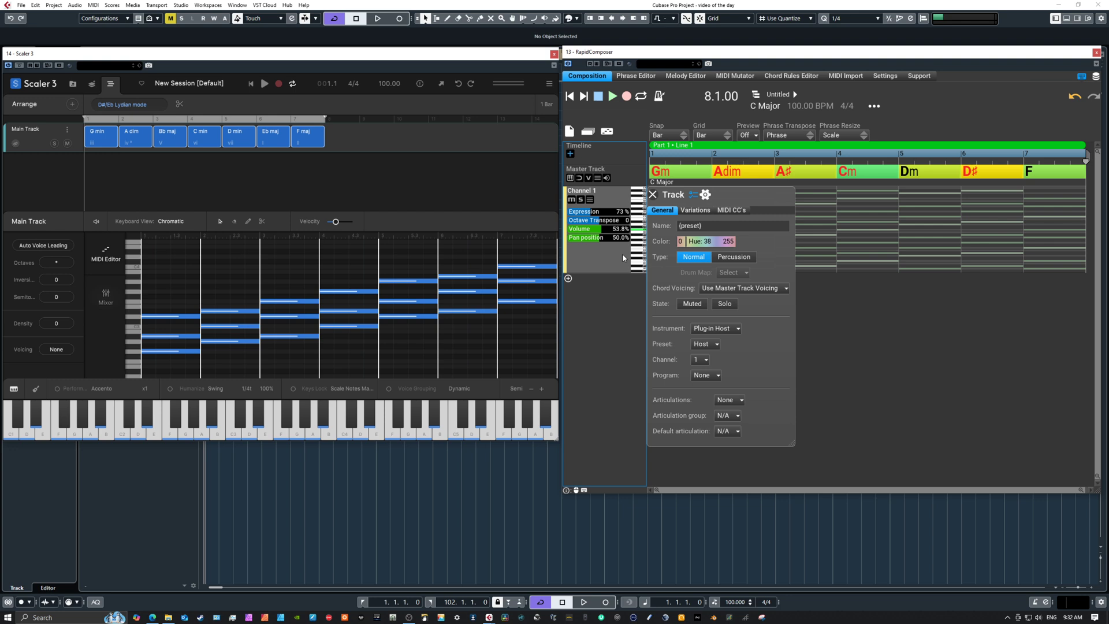
{"action": "scroll", "coordinate": [719, 245], "scroll_direction": "up", "scroll_amount": 10}
{"action": "left_click_drag", "start_coordinate": [702, 245], "coordinate": [710, 247]}
{"action": "left_click", "coordinate": [652, 194]}
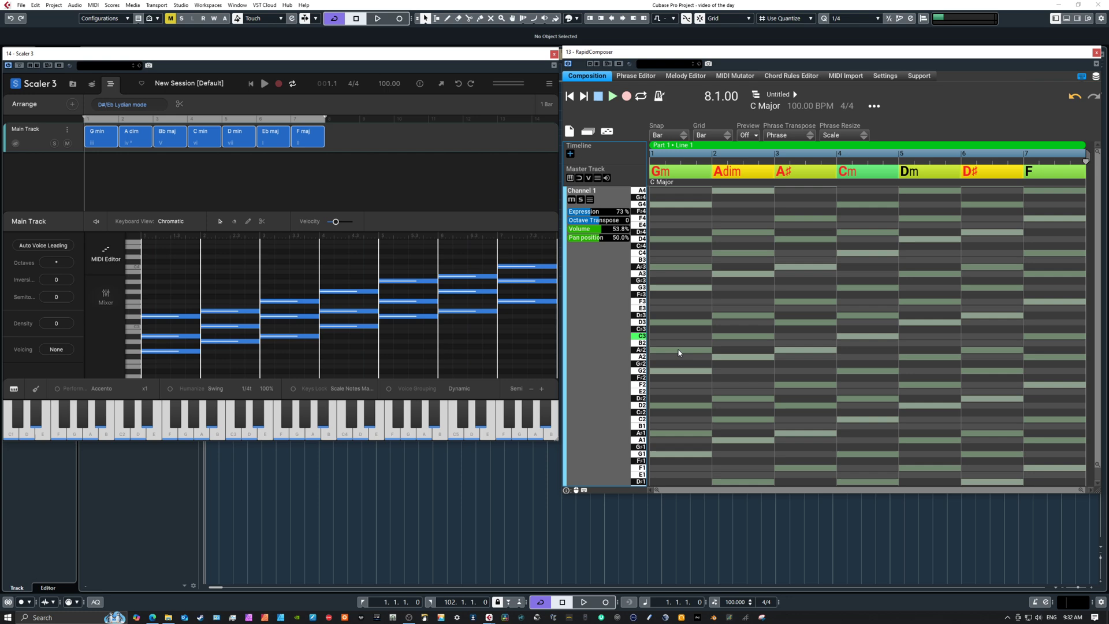
Reset Channel 1's piano-roll key range to default and shrink the track to a short lane.
{"action": "scroll", "coordinate": [681, 346], "scroll_direction": "up", "scroll_amount": 8}
{"action": "scroll", "coordinate": [705, 328], "scroll_direction": "up", "scroll_amount": 6}
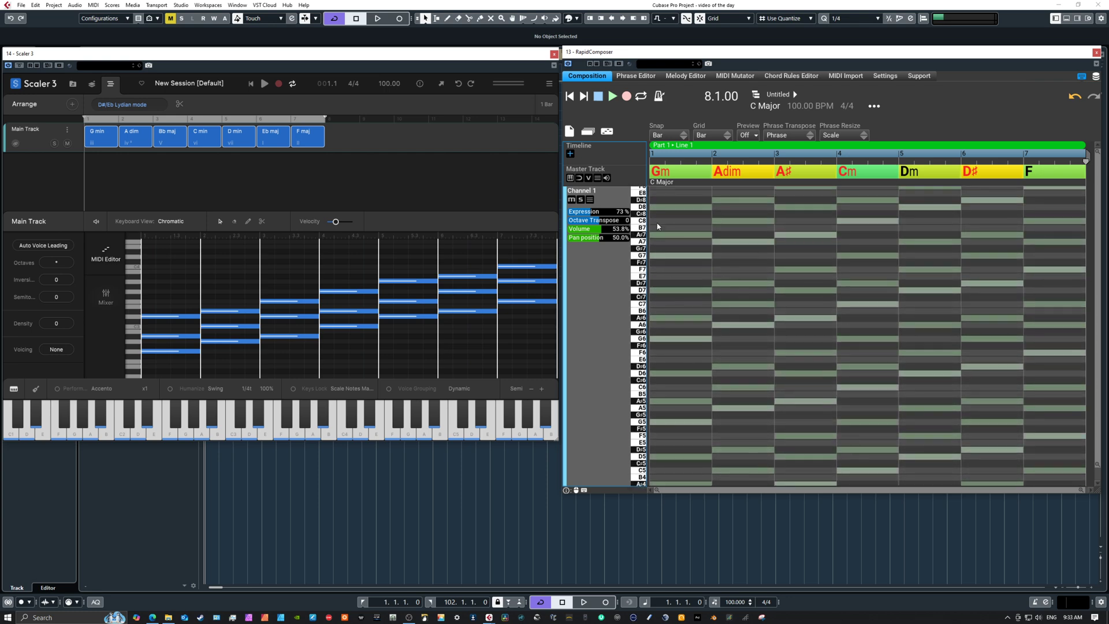
{"action": "double_click", "coordinate": [643, 357]}
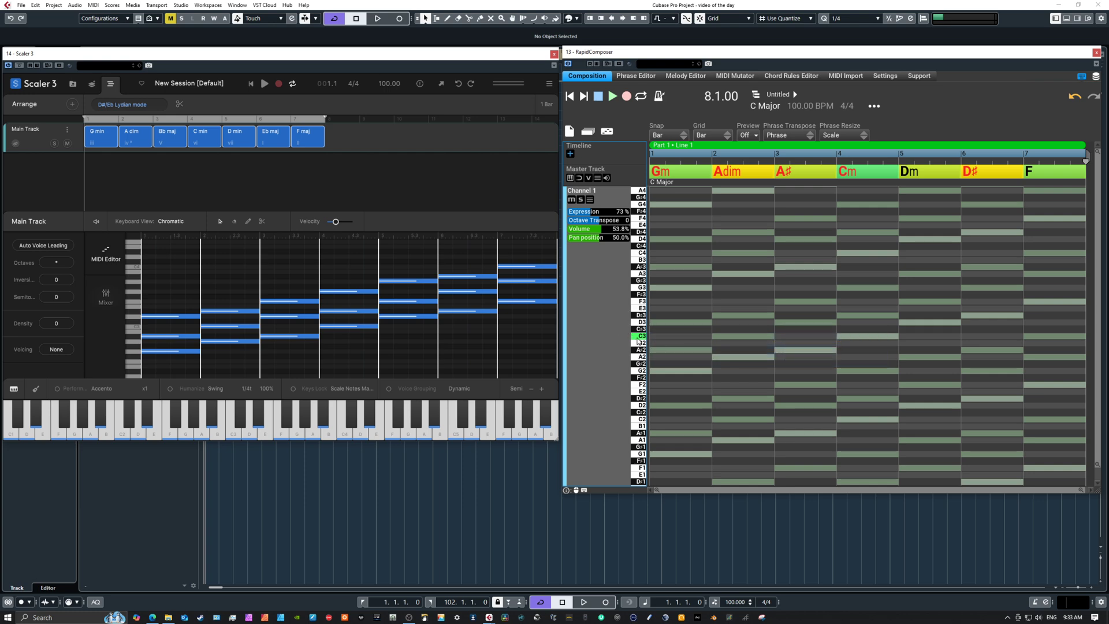
{"action": "scroll", "coordinate": [608, 269], "scroll_direction": "down", "scroll_amount": 3}
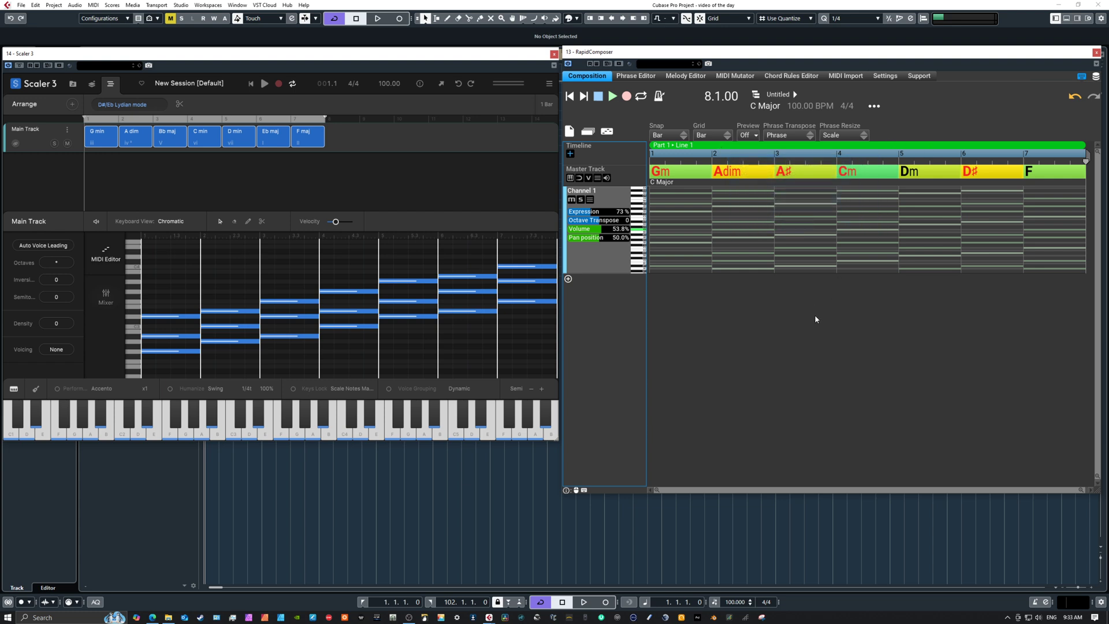
Add an Articulations > Chord Follow motion track below Scaler's Main Track.
{"action": "left_click", "coordinate": [762, 325]}
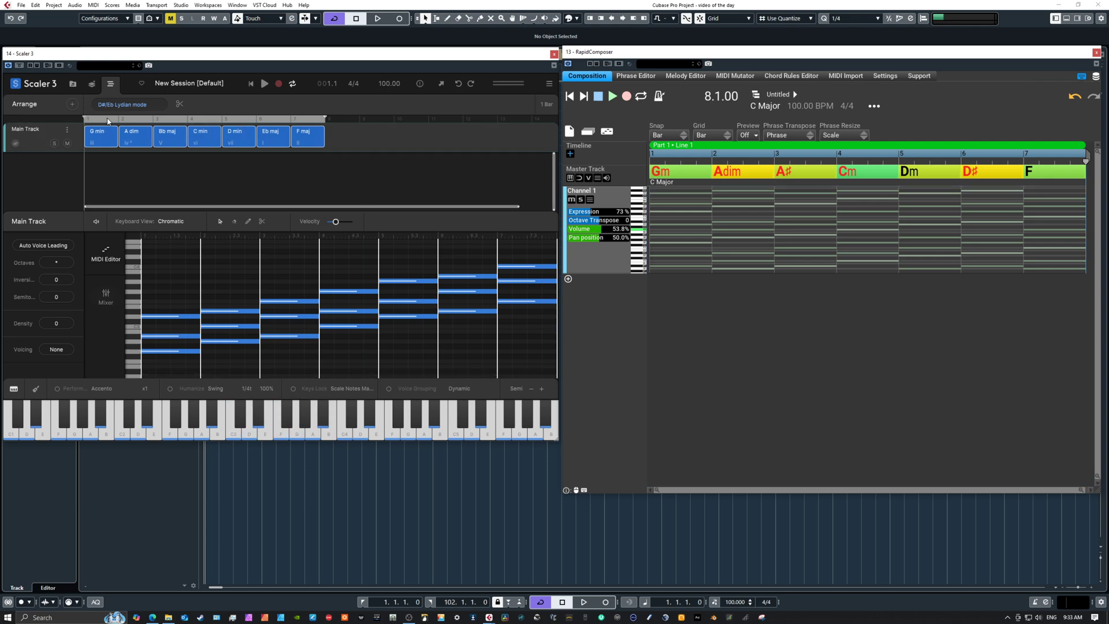
{"action": "left_click", "coordinate": [74, 105]}
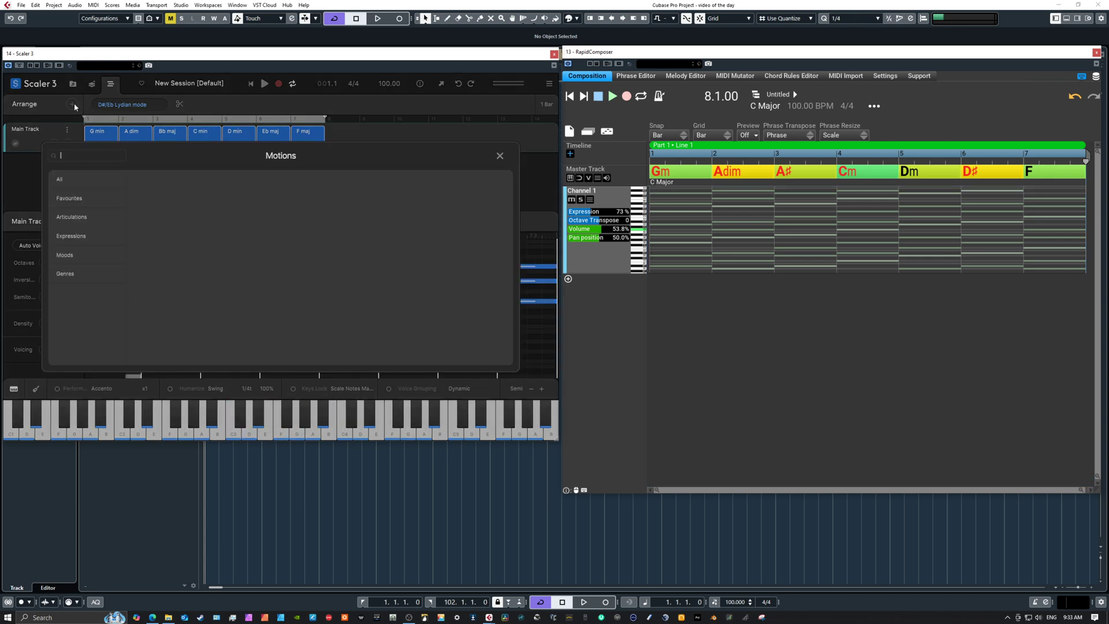
{"action": "left_click", "coordinate": [98, 225]}
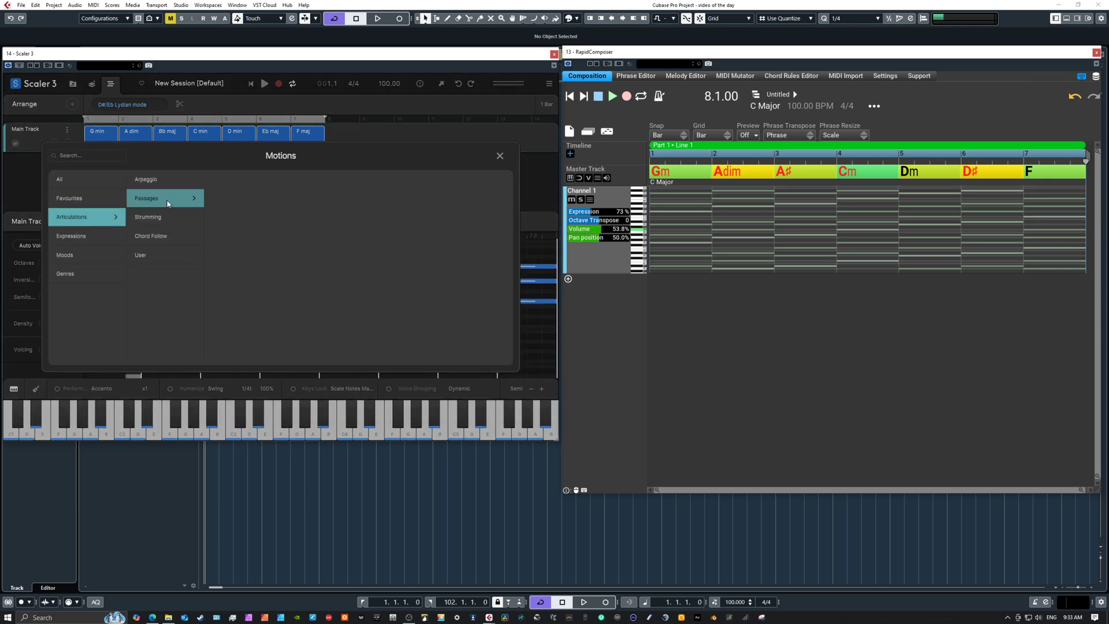
{"action": "left_click", "coordinate": [175, 236]}
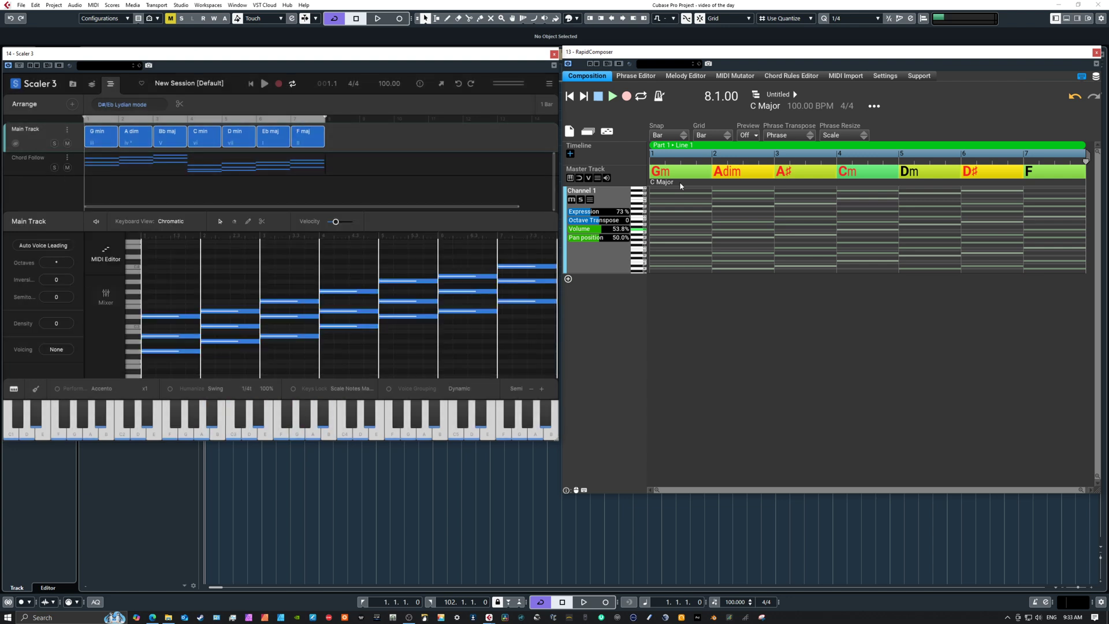
Add an empty Channel 2 track in RapidComposer and show the Chord Follow notes.
{"action": "left_click", "coordinate": [568, 279]}
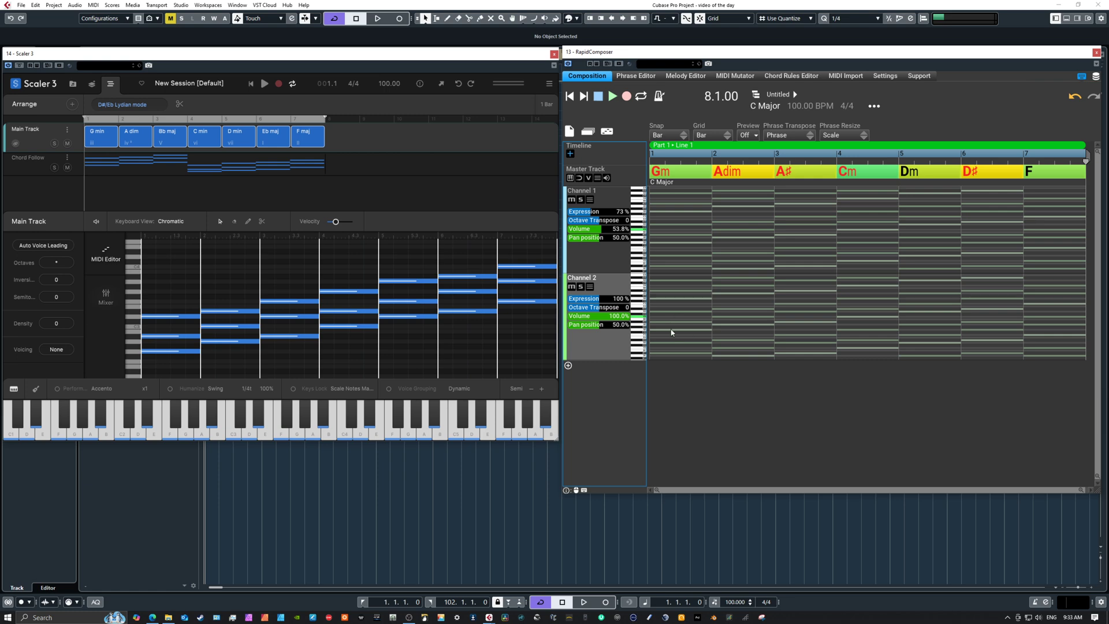
{"action": "left_click", "coordinate": [207, 166]}
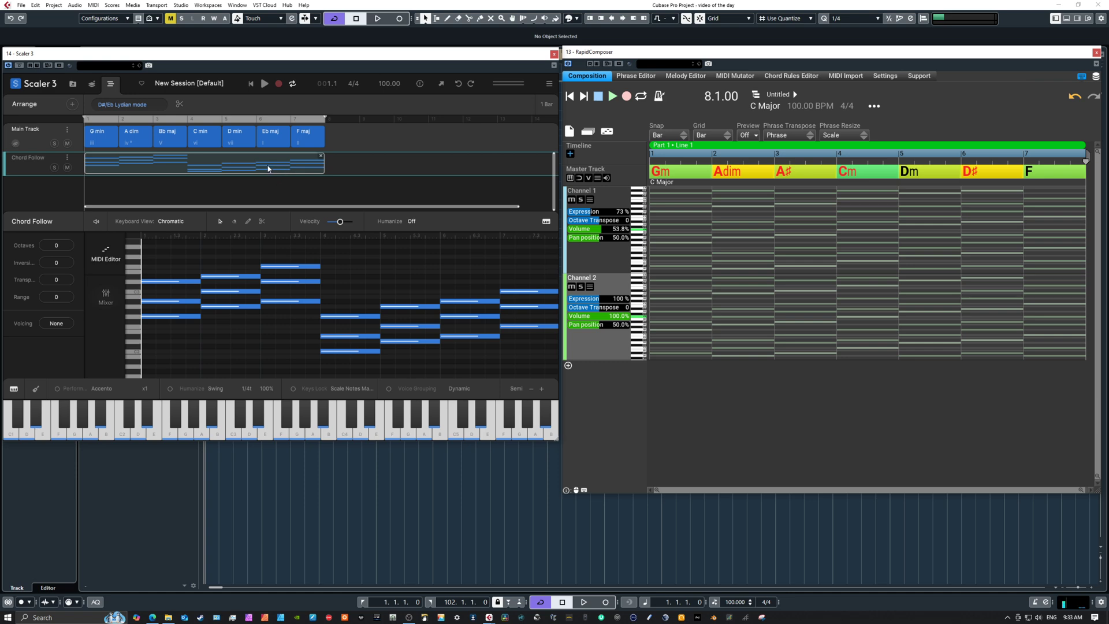
{"action": "key", "text": "Delete"}
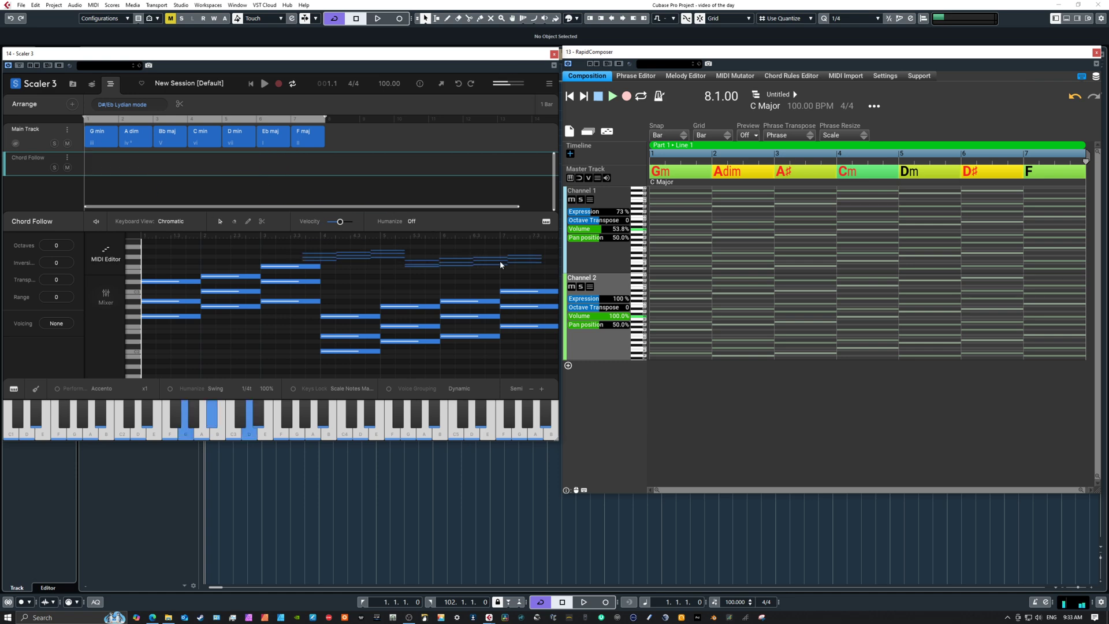
Drop the Chord Follow MIDI onto Channel 2 and raise the third chord's top note one step.
{"action": "left_click_drag", "start_coordinate": [572, 330], "coordinate": [591, 337]}
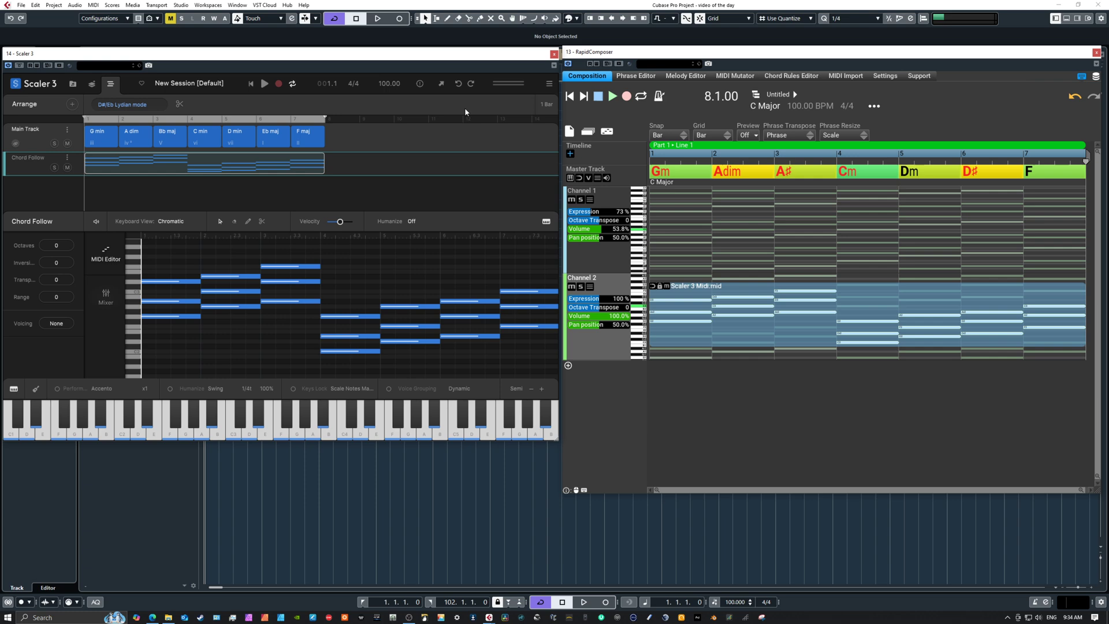
{"action": "left_click", "coordinate": [304, 265]}
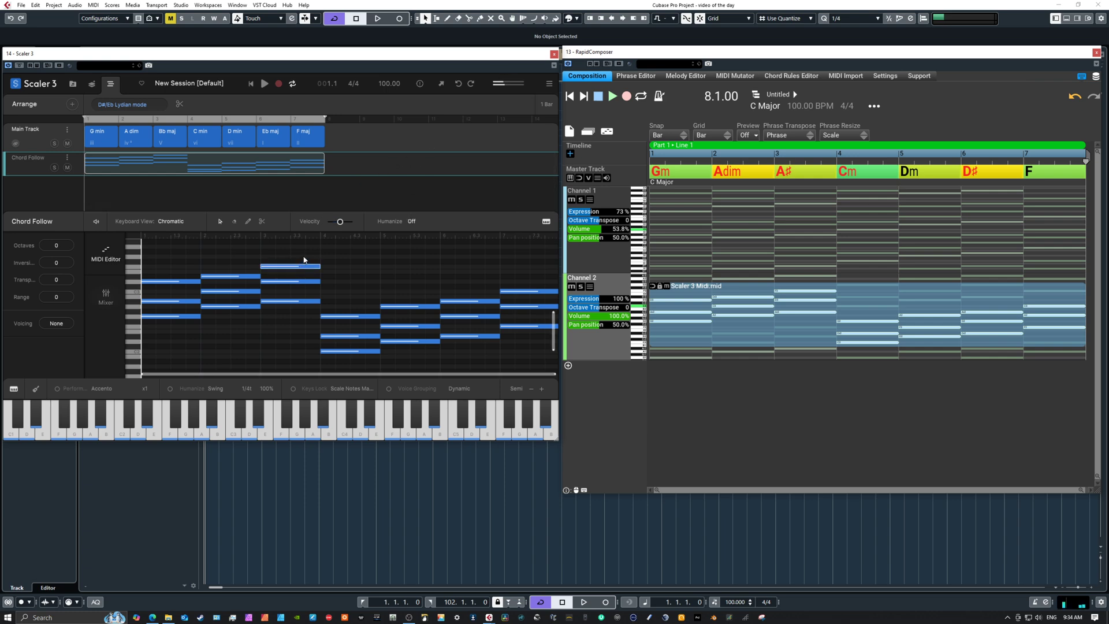
{"action": "left_click_drag", "start_coordinate": [304, 259], "coordinate": [305, 259]}
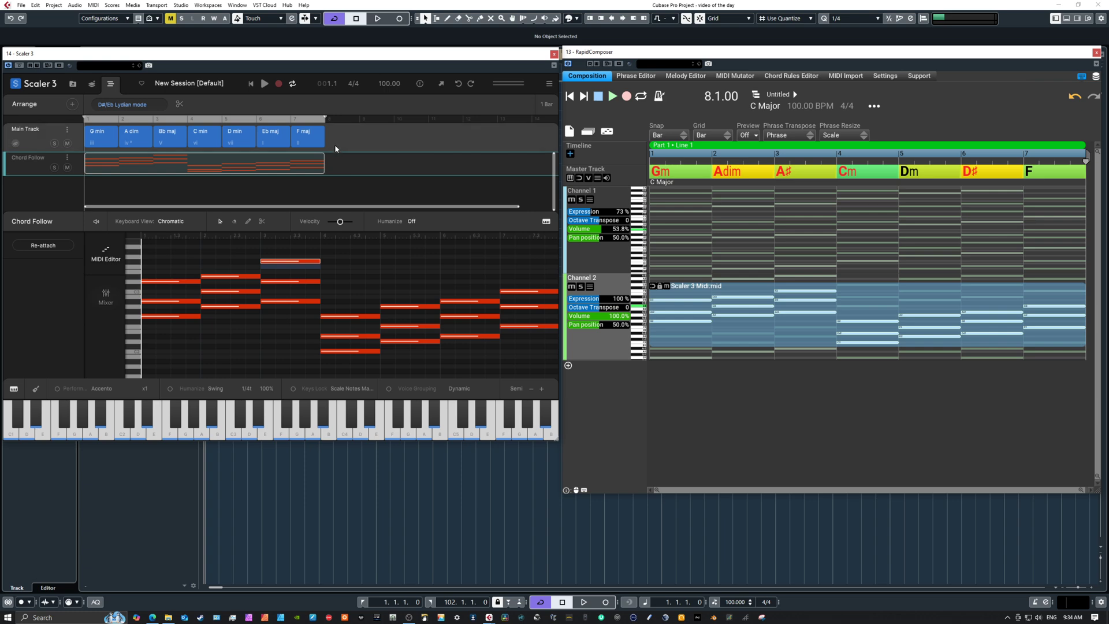
{"action": "left_click", "coordinate": [734, 341]}
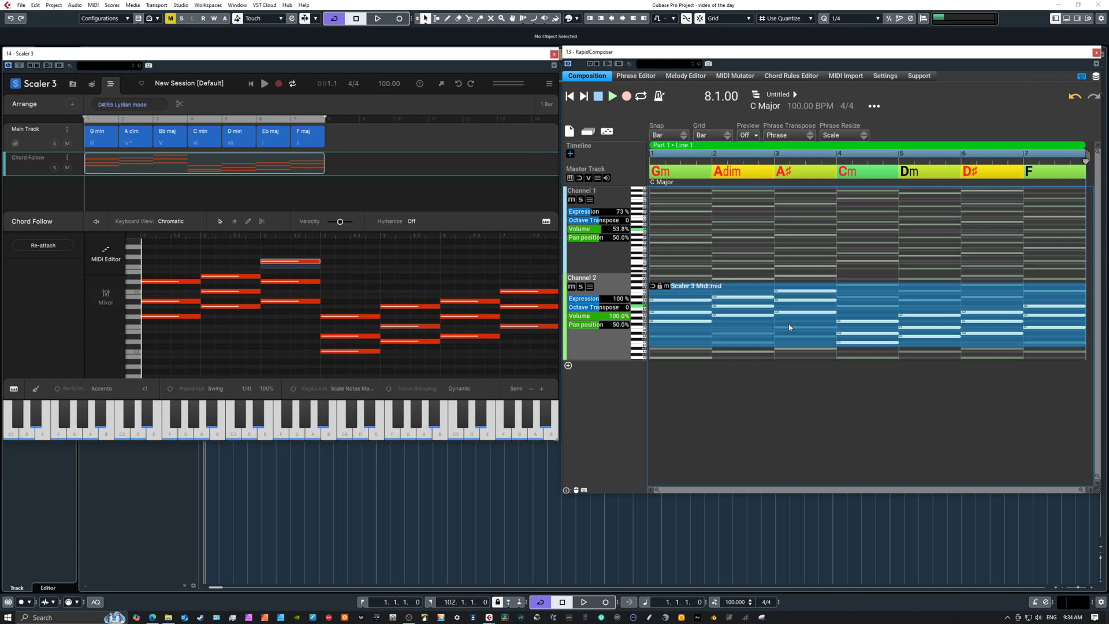
Open the Scaler 3 Midi.mid phrase and draw lower velocities across the middle chords.
{"action": "double_click", "coordinate": [765, 332]}
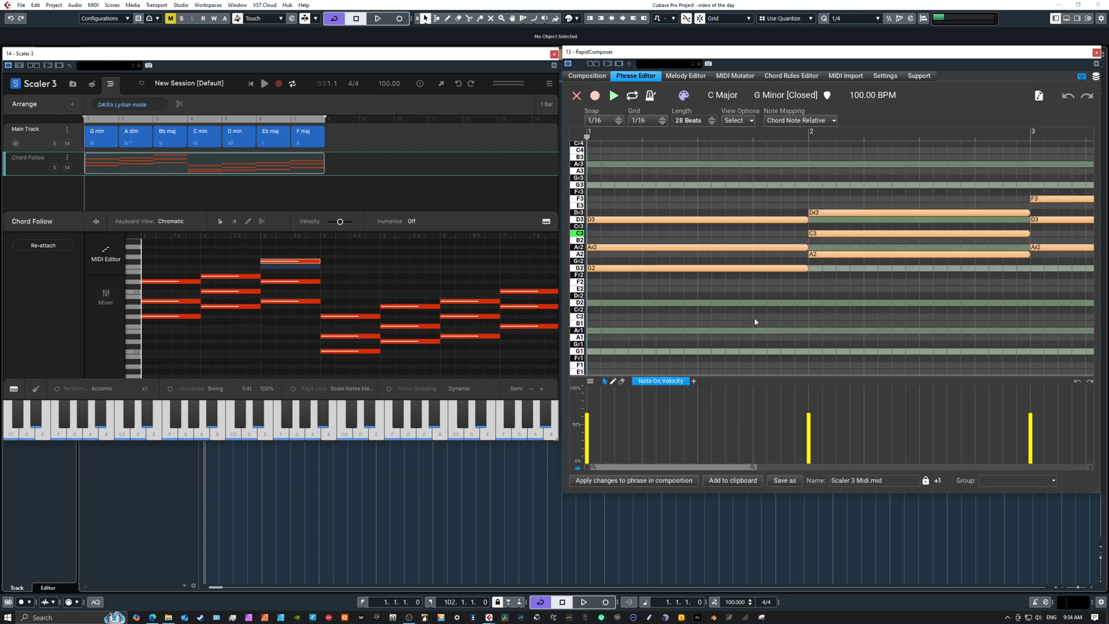
{"action": "left_click_drag", "start_coordinate": [725, 133], "coordinate": [687, 173]}
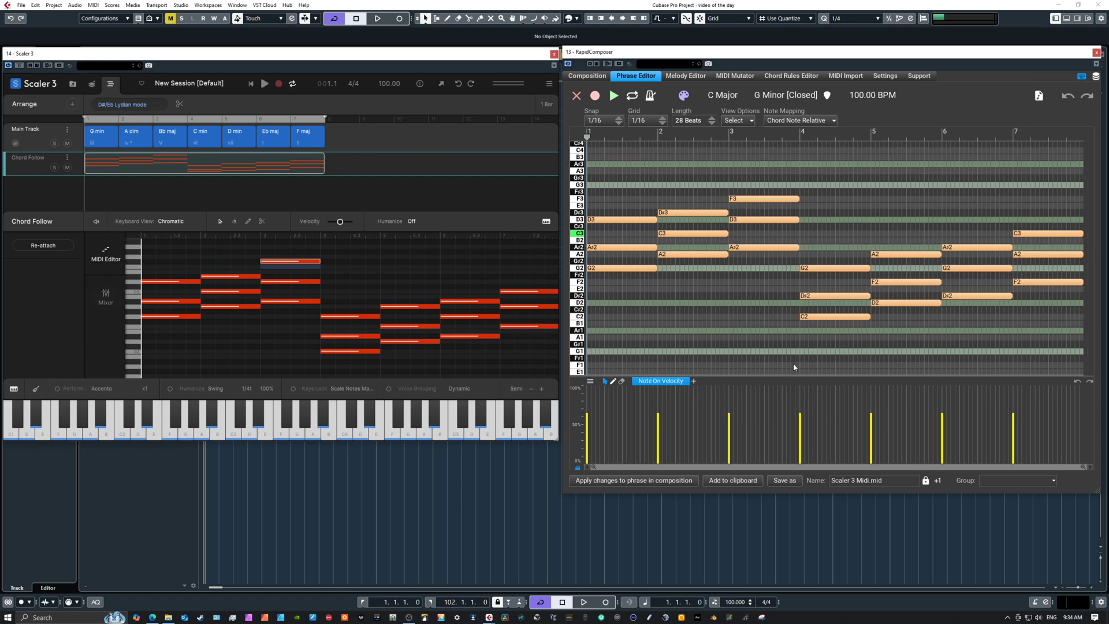
{"action": "mouse_move", "coordinate": [777, 376]}
{"action": "left_mouse_down"}
{"action": "mouse_move", "coordinate": [779, 407]}
{"action": "mouse_move", "coordinate": [783, 379]}
{"action": "left_mouse_up"}
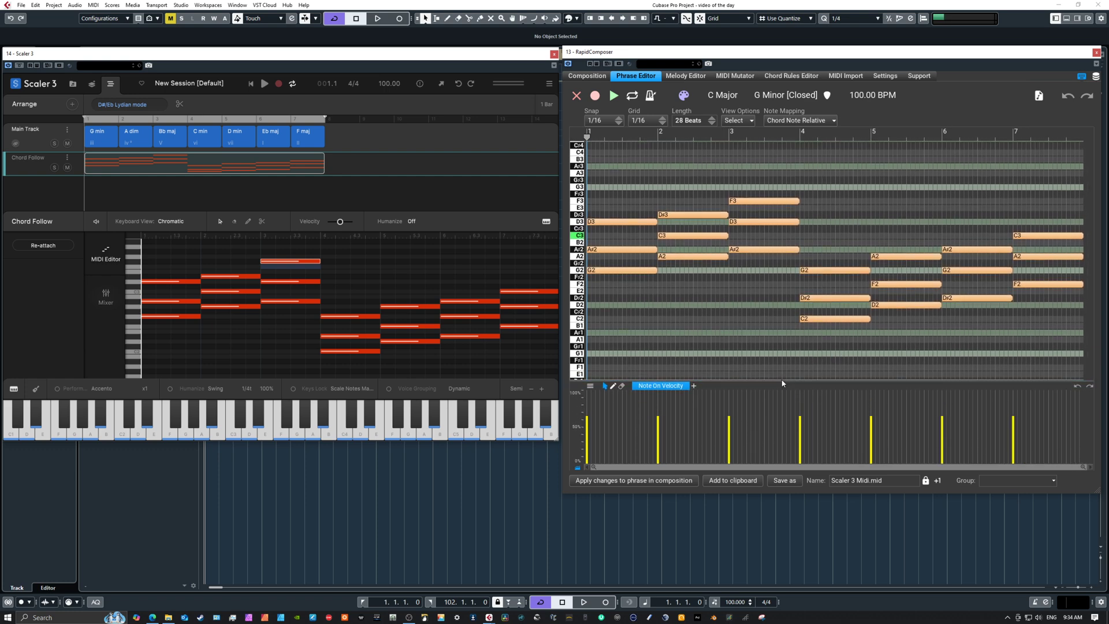
{"action": "left_click", "coordinate": [658, 430]}
{"action": "right_click", "coordinate": [786, 409]}
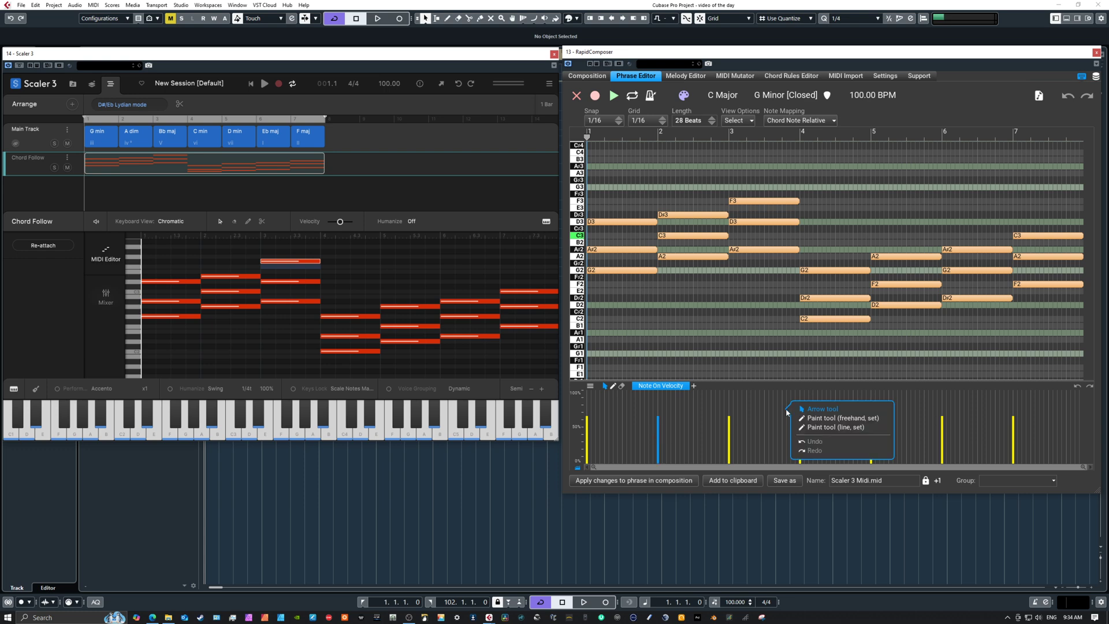
{"action": "left_click", "coordinate": [823, 428]}
{"action": "left_click_drag", "start_coordinate": [781, 423], "coordinate": [953, 442]}
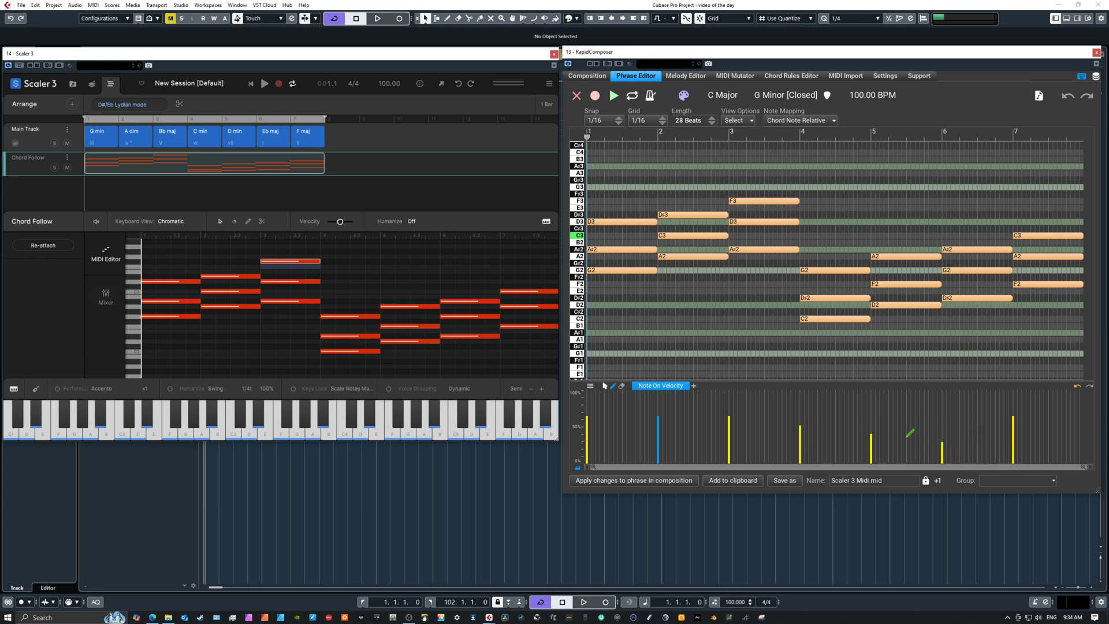
{"action": "mouse_move", "coordinate": [705, 408]}
{"action": "left_mouse_down"}
{"action": "mouse_move", "coordinate": [837, 445]}
{"action": "mouse_move", "coordinate": [894, 445]}
{"action": "left_mouse_up"}
Move bar 2's D#3 note up to G3 and apply the edited phrase to the composition.
{"action": "left_click_drag", "start_coordinate": [703, 56], "coordinate": [362, 33]}
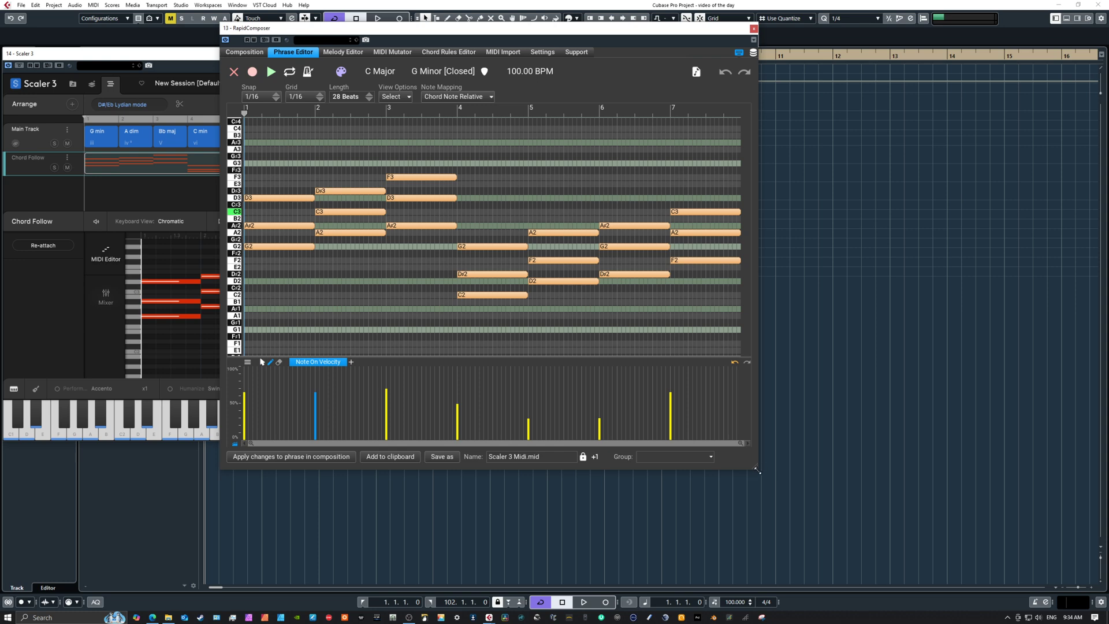
{"action": "left_click_drag", "start_coordinate": [757, 471], "coordinate": [1024, 583]}
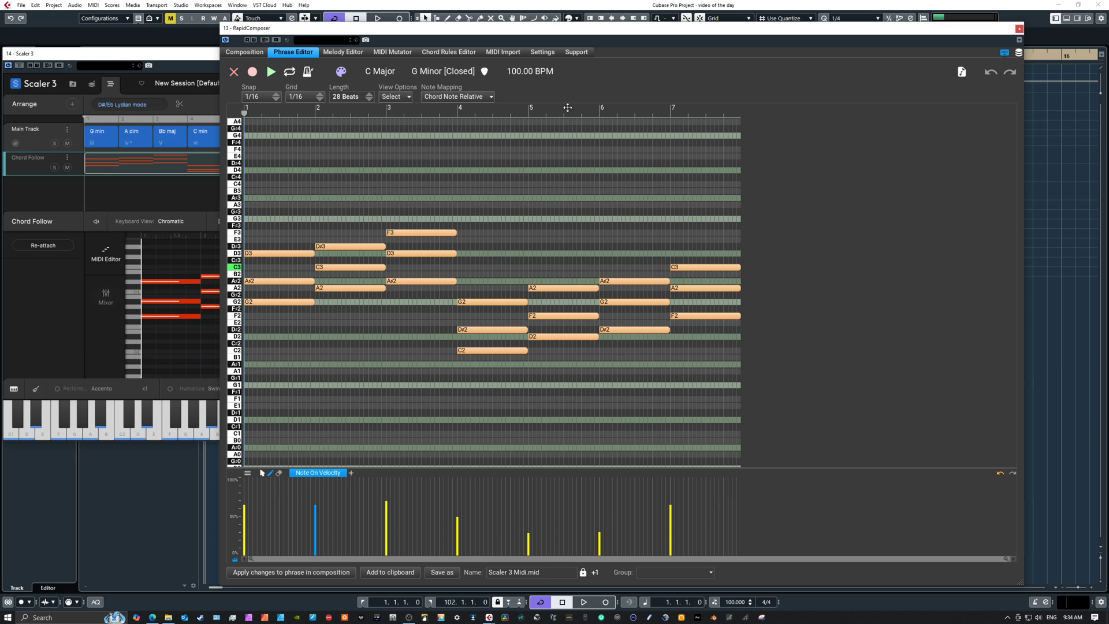
{"action": "left_click_drag", "start_coordinate": [567, 107], "coordinate": [790, 282]}
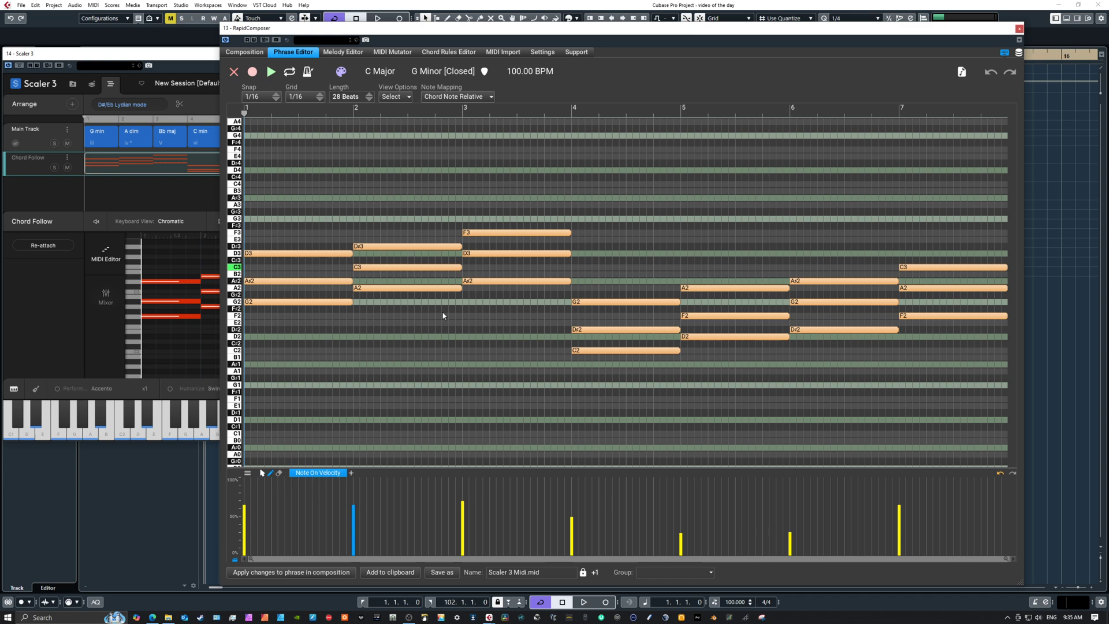
{"action": "left_click", "coordinate": [371, 248]}
{"action": "left_click_drag", "start_coordinate": [374, 248], "coordinate": [376, 219]}
{"action": "double_click", "coordinate": [376, 218]}
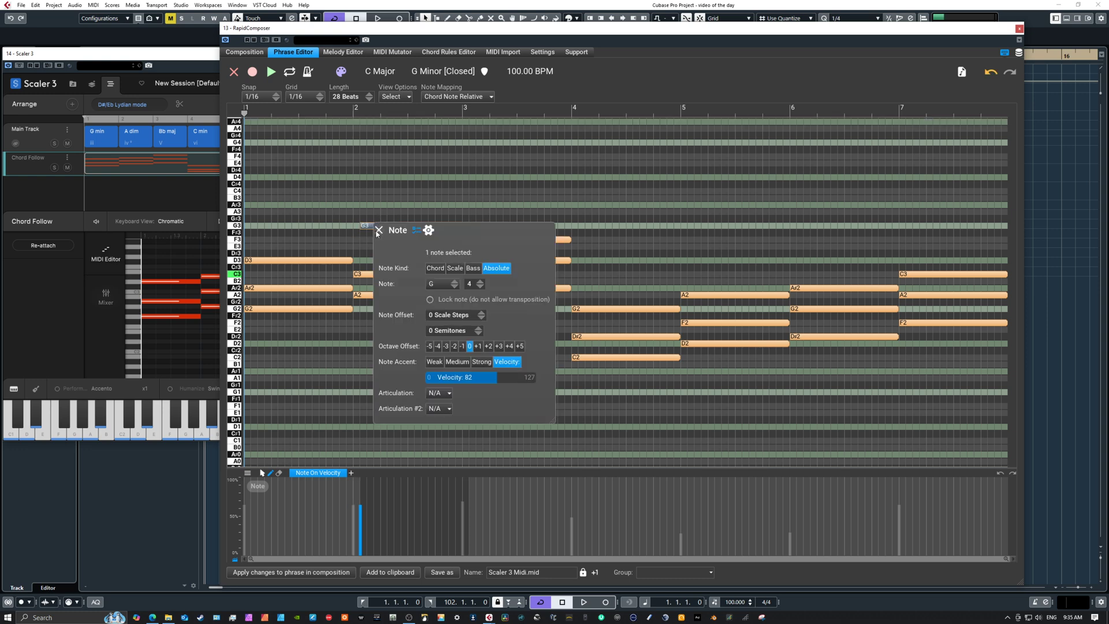
{"action": "left_click", "coordinate": [379, 229]}
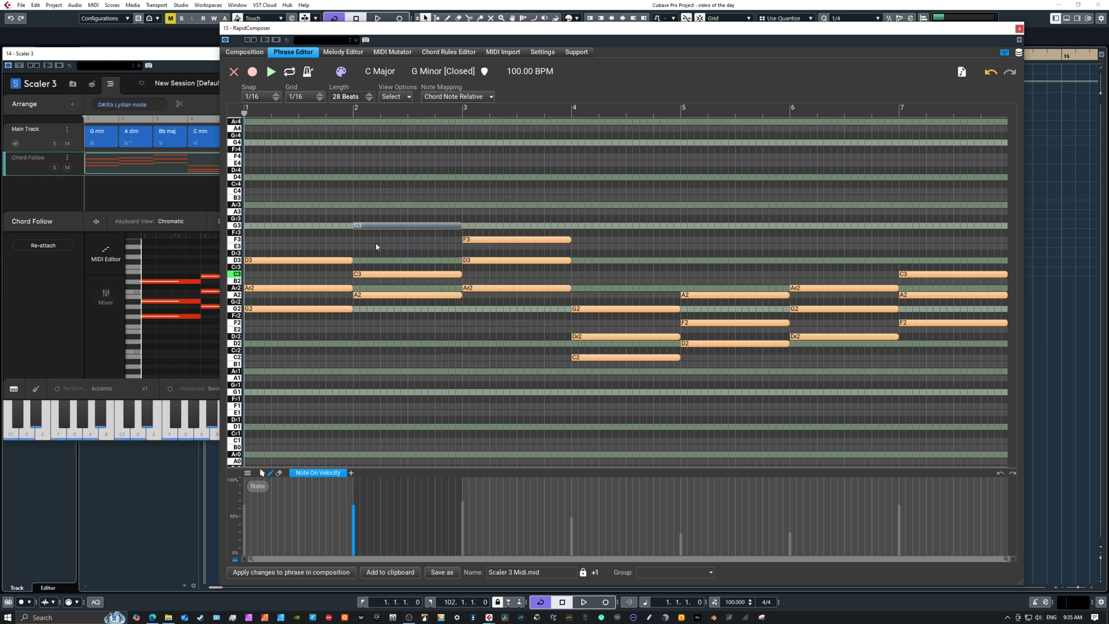
{"action": "left_click", "coordinate": [265, 576]}
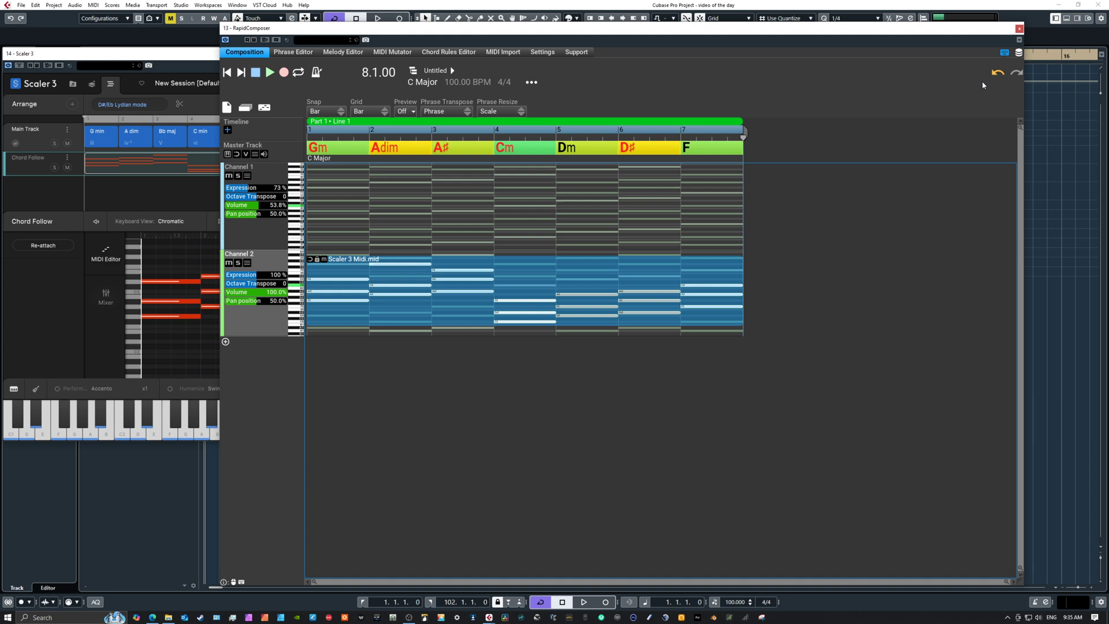
Open the content browser and look through the Cadence > Min chord progressions.
{"action": "left_click", "coordinate": [1019, 55]}
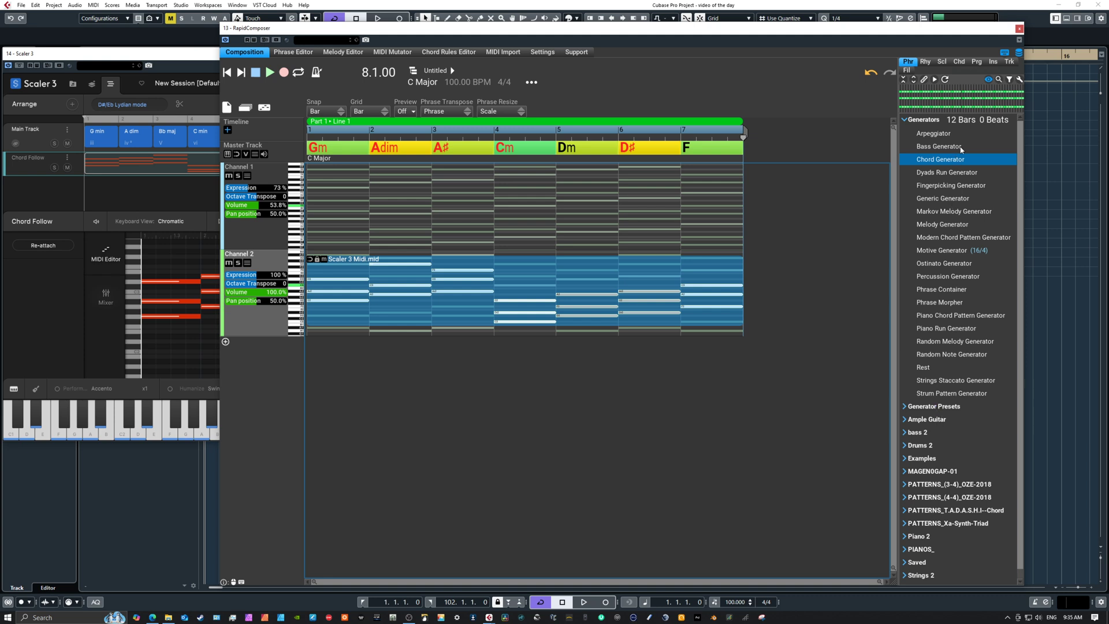
{"action": "left_click", "coordinate": [978, 62]}
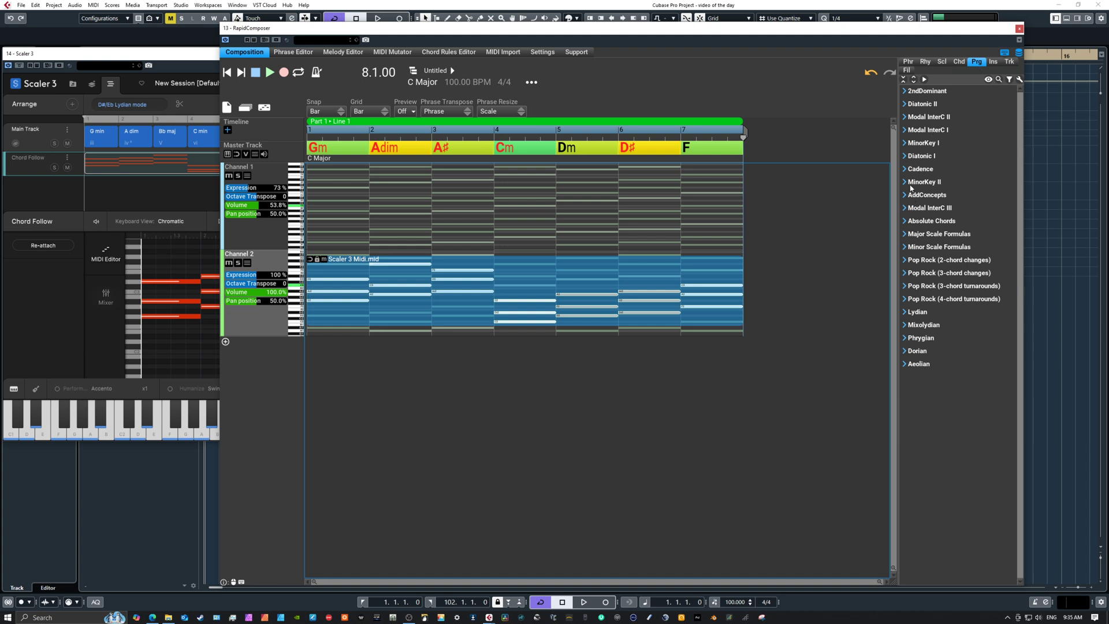
{"action": "left_click", "coordinate": [905, 169]}
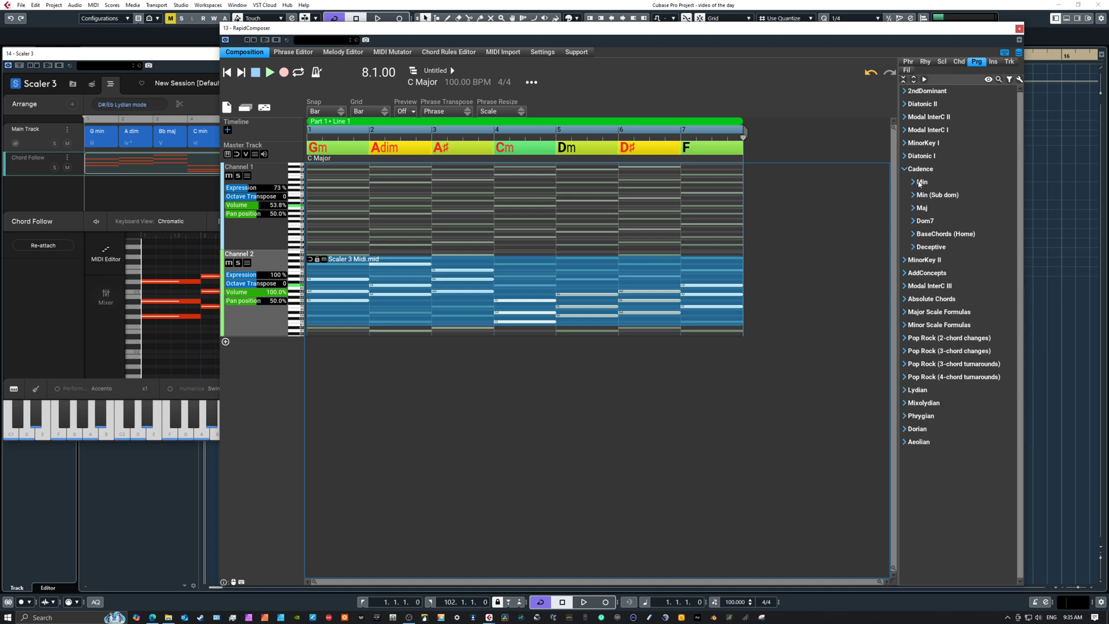
{"action": "left_click", "coordinate": [918, 183]}
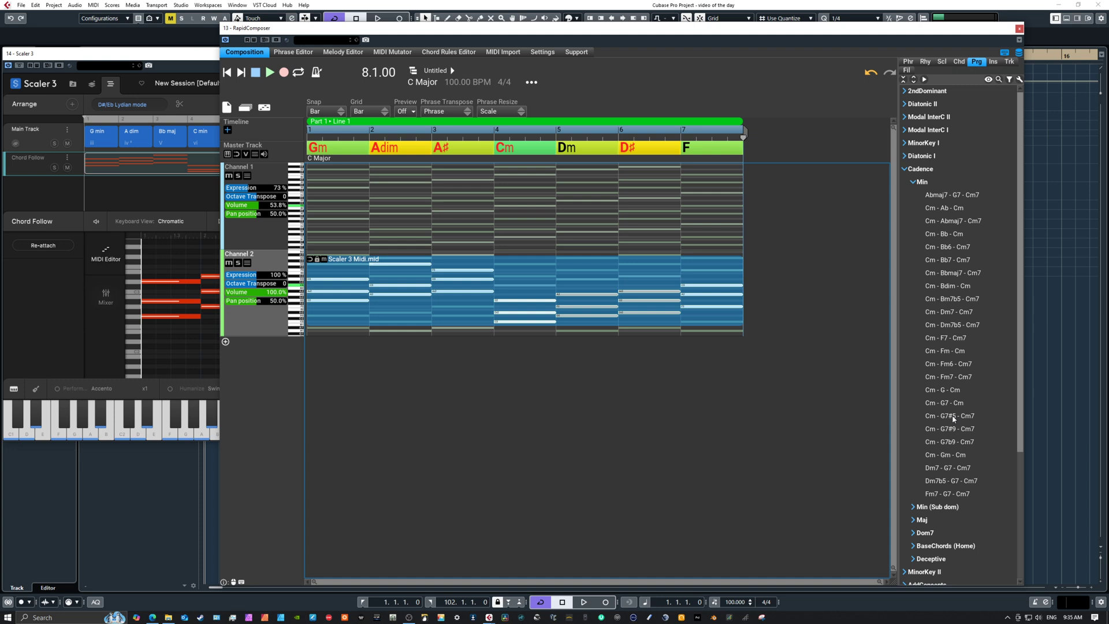
{"action": "left_click", "coordinate": [905, 169]}
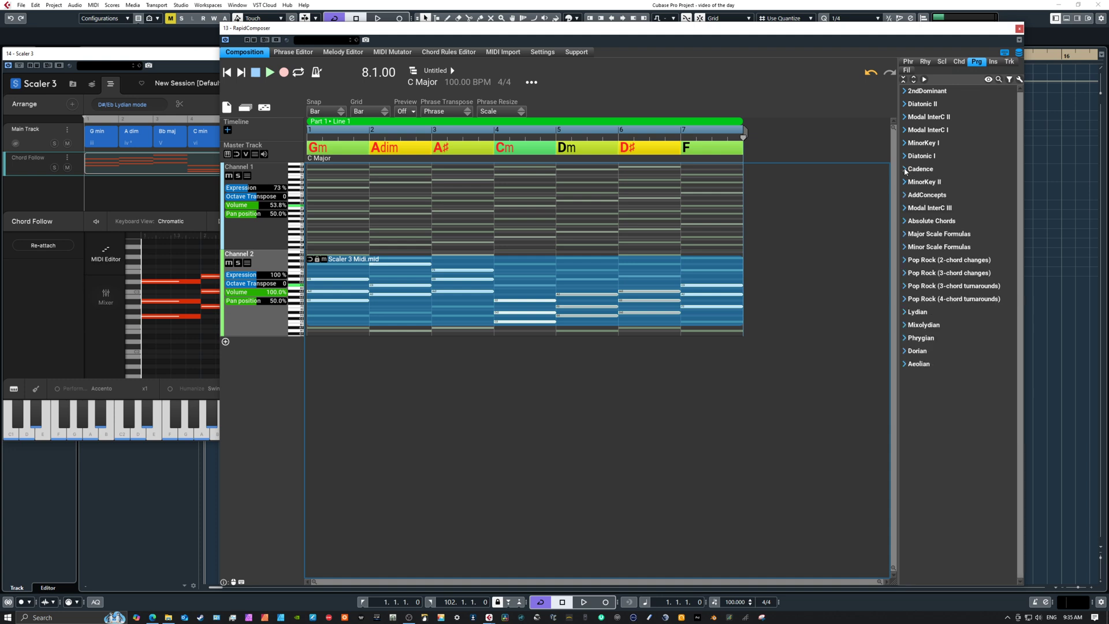
Browse the chord, scale and rhythm tabs, then expand the phrase Generators list.
{"action": "left_click", "coordinate": [959, 62]}
{"action": "left_click", "coordinate": [943, 62]}
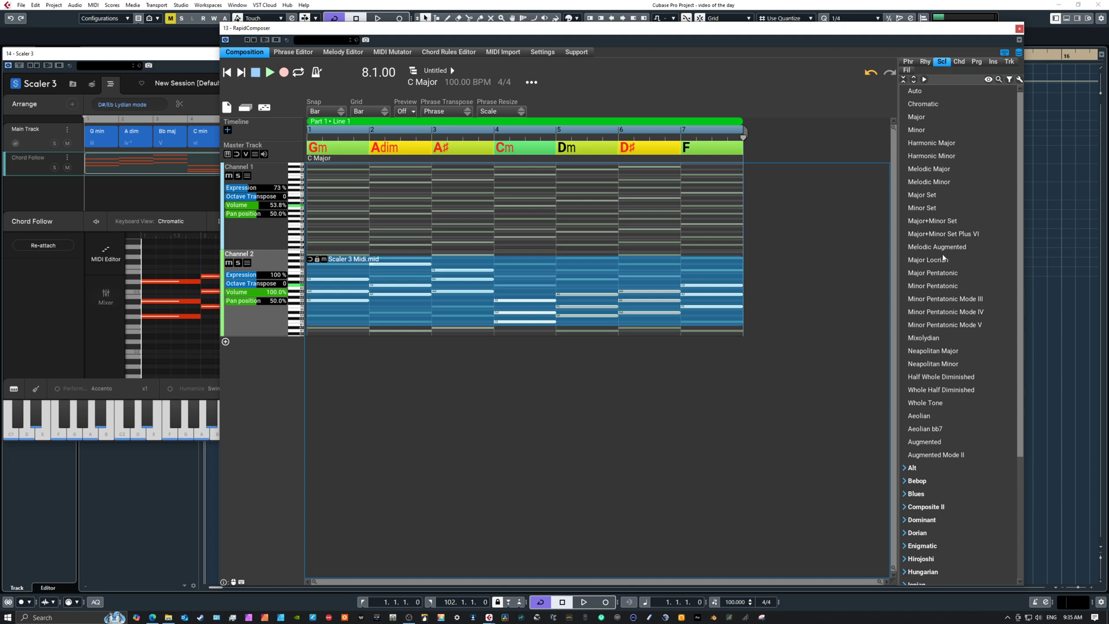
{"action": "left_click", "coordinate": [926, 63]}
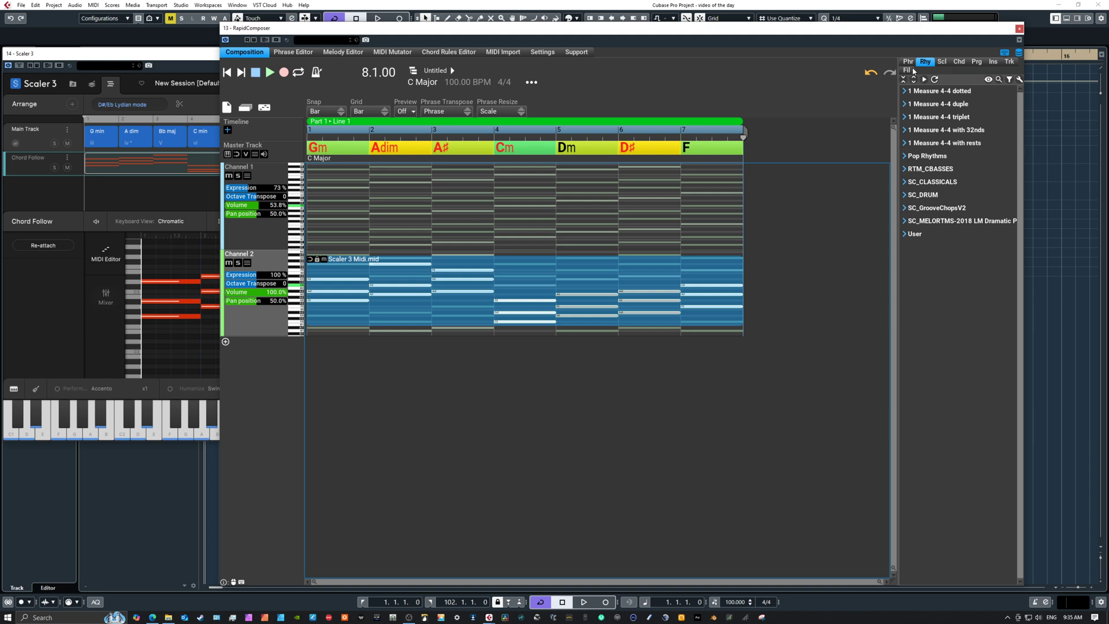
{"action": "left_click", "coordinate": [907, 62]}
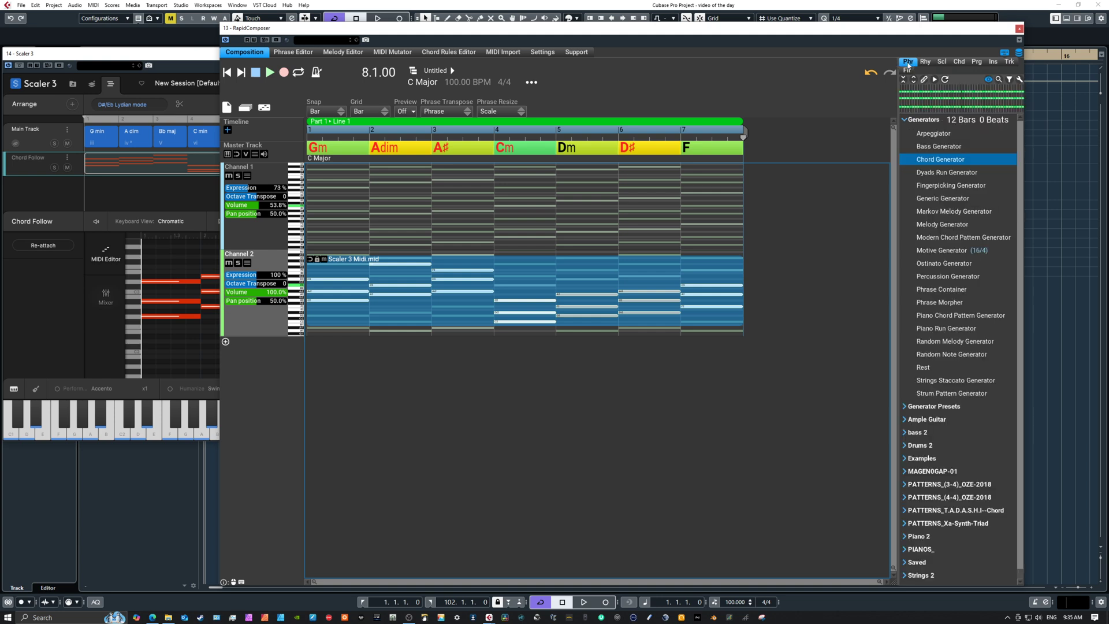
{"action": "left_click", "coordinate": [905, 120]}
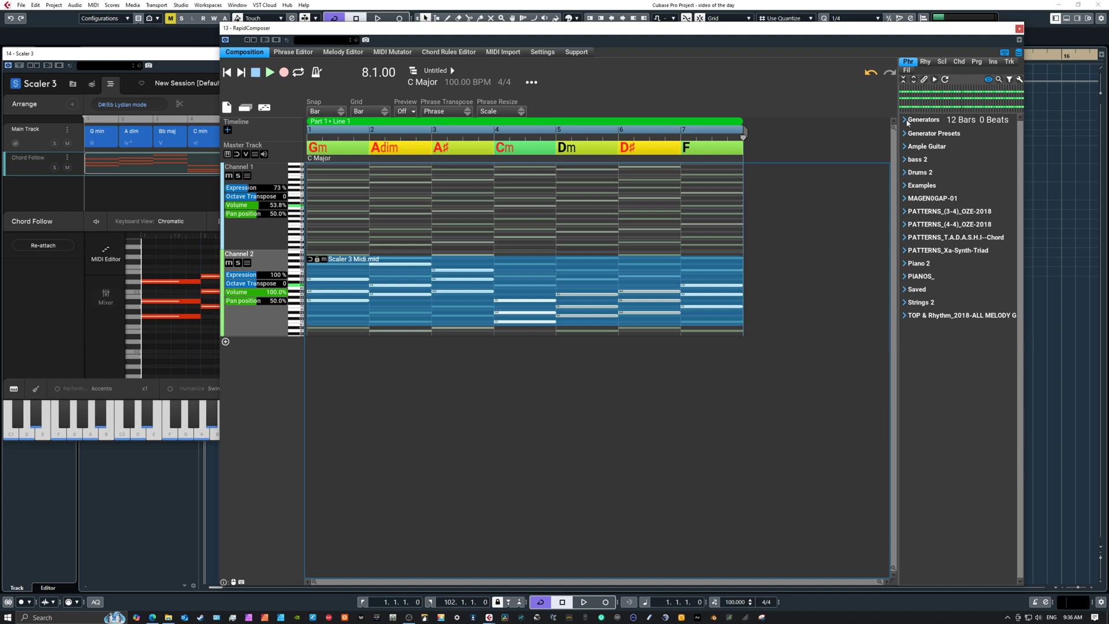
{"action": "left_click", "coordinate": [906, 122]}
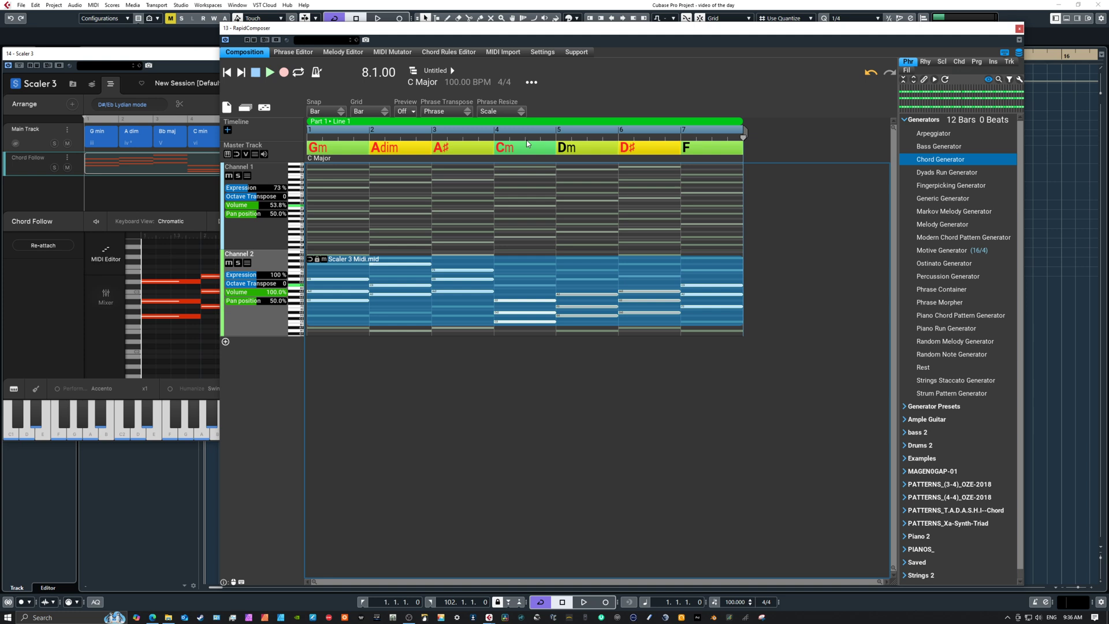
{"action": "left_click", "coordinate": [526, 120]}
{"action": "scroll", "coordinate": [525, 122], "scroll_direction": "down", "scroll_amount": 3}
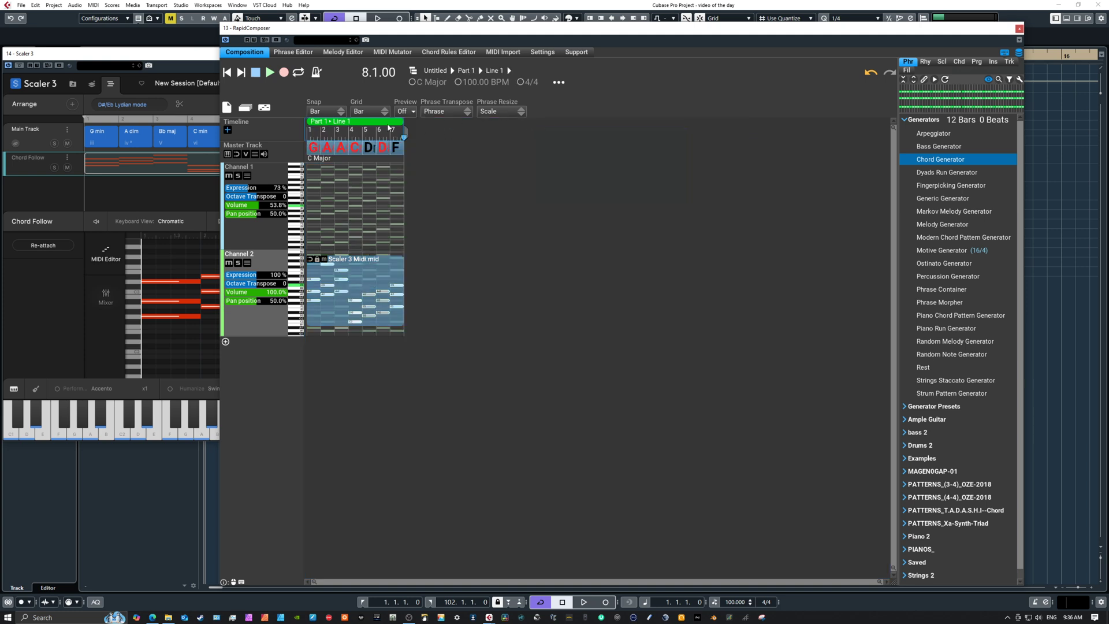
{"action": "scroll", "coordinate": [388, 128], "scroll_direction": "up", "scroll_amount": 3}
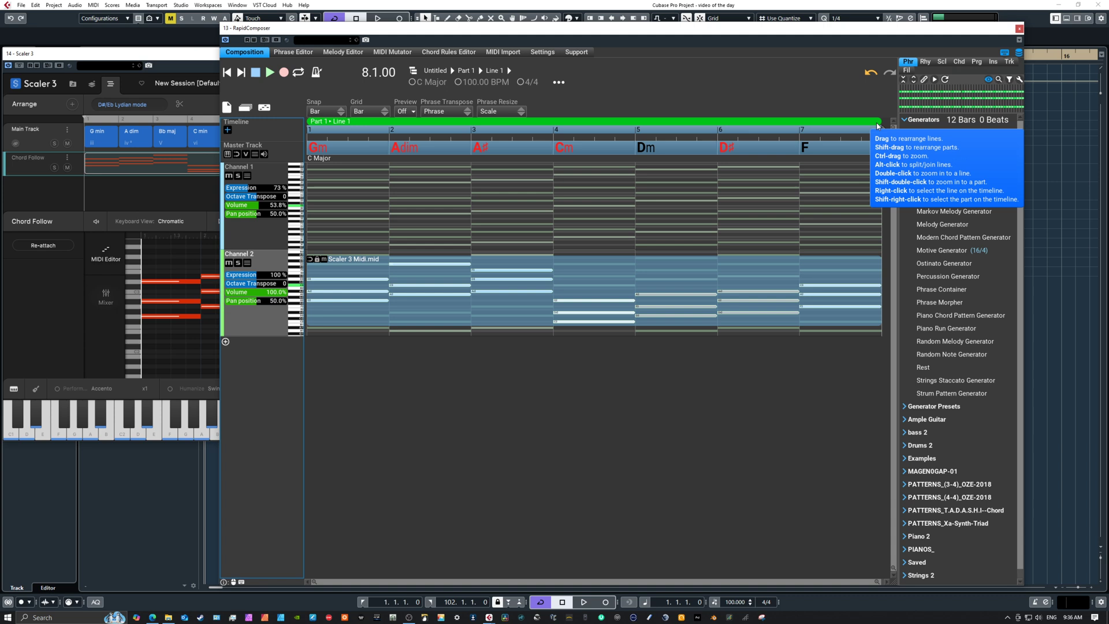
{"action": "left_click_drag", "start_coordinate": [880, 124], "coordinate": [762, 137]}
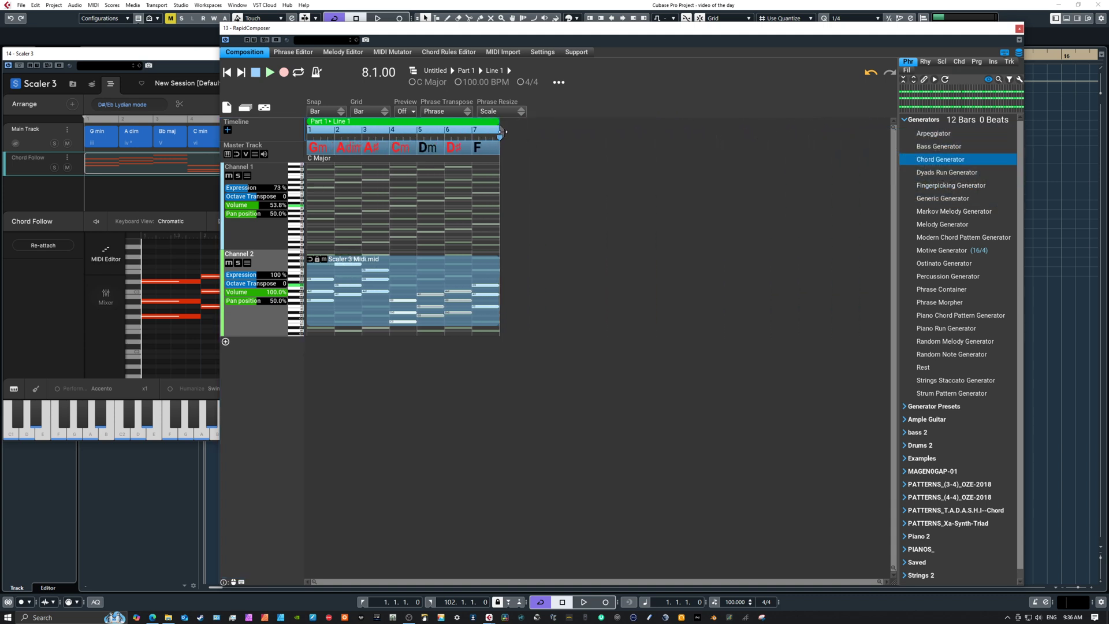
{"action": "left_click_drag", "start_coordinate": [502, 132], "coordinate": [865, 133]}
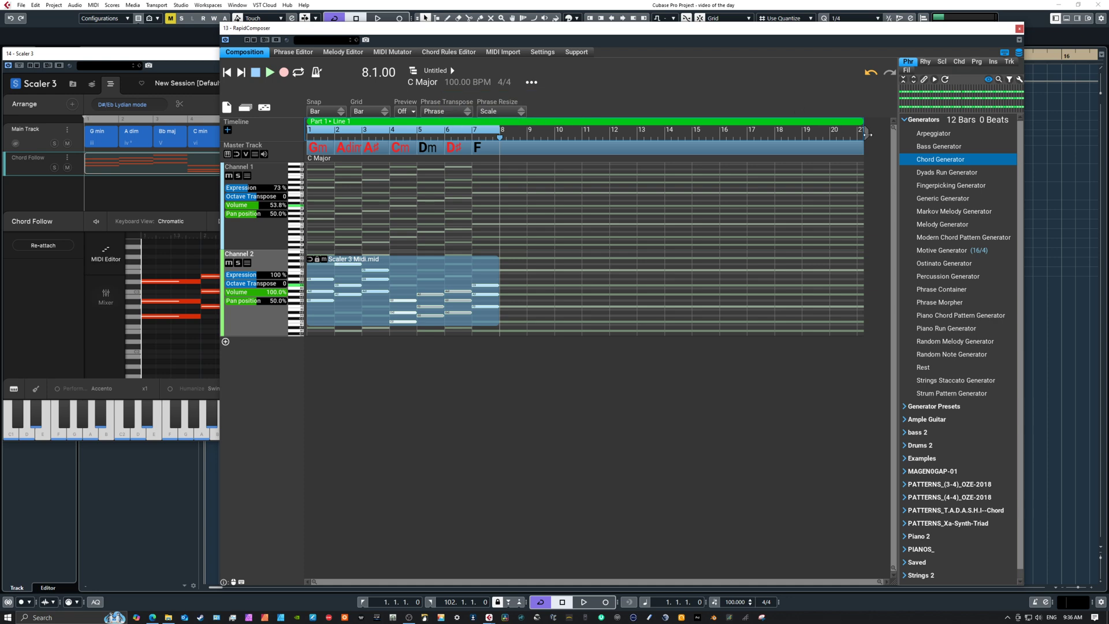
{"action": "left_click_drag", "start_coordinate": [866, 135], "coordinate": [501, 133]}
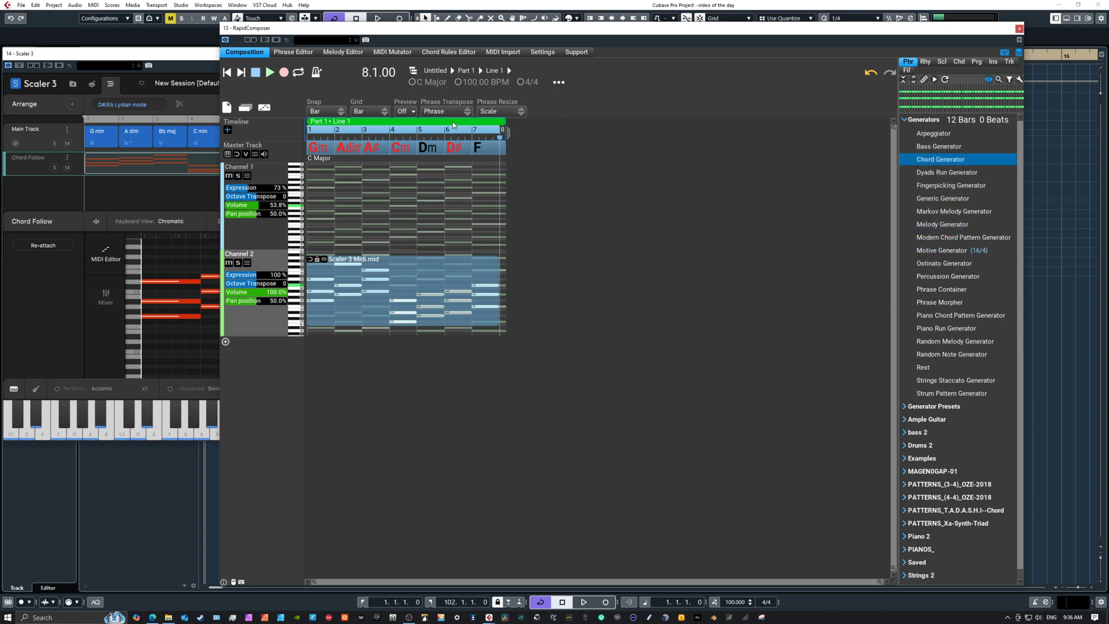
{"action": "scroll", "coordinate": [454, 124], "scroll_direction": "down", "scroll_amount": 2}
{"action": "scroll", "coordinate": [389, 124], "scroll_direction": "up", "scroll_amount": 5}
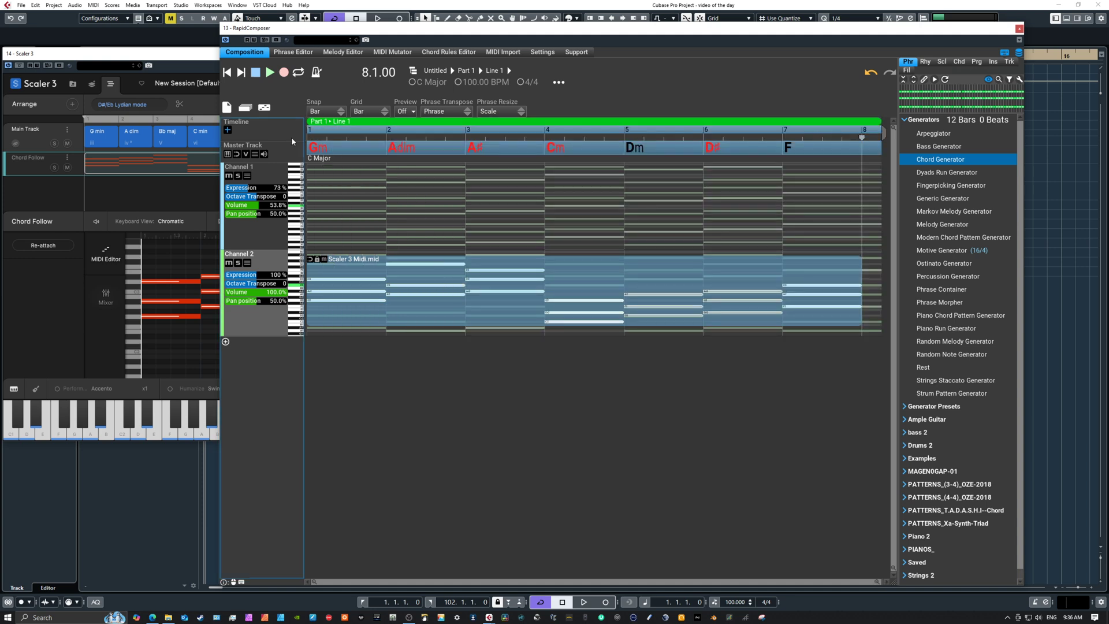
{"action": "left_click", "coordinate": [294, 157]}
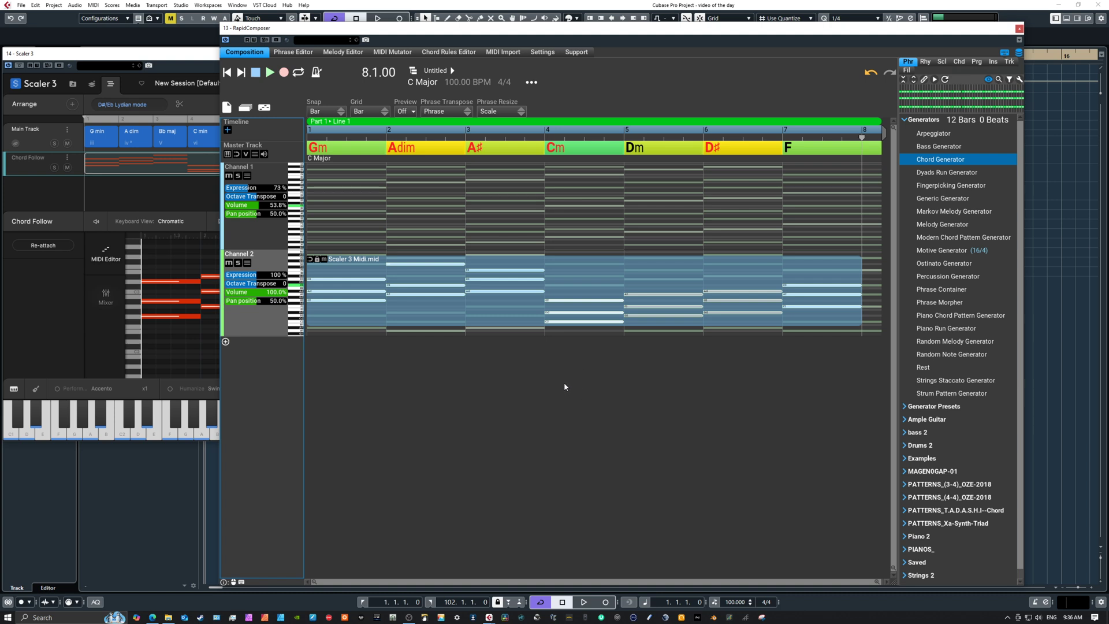
Add Channel 3 and drag an Ostinato Generator phrase onto it across the seven bars.
{"action": "left_click", "coordinate": [576, 299]}
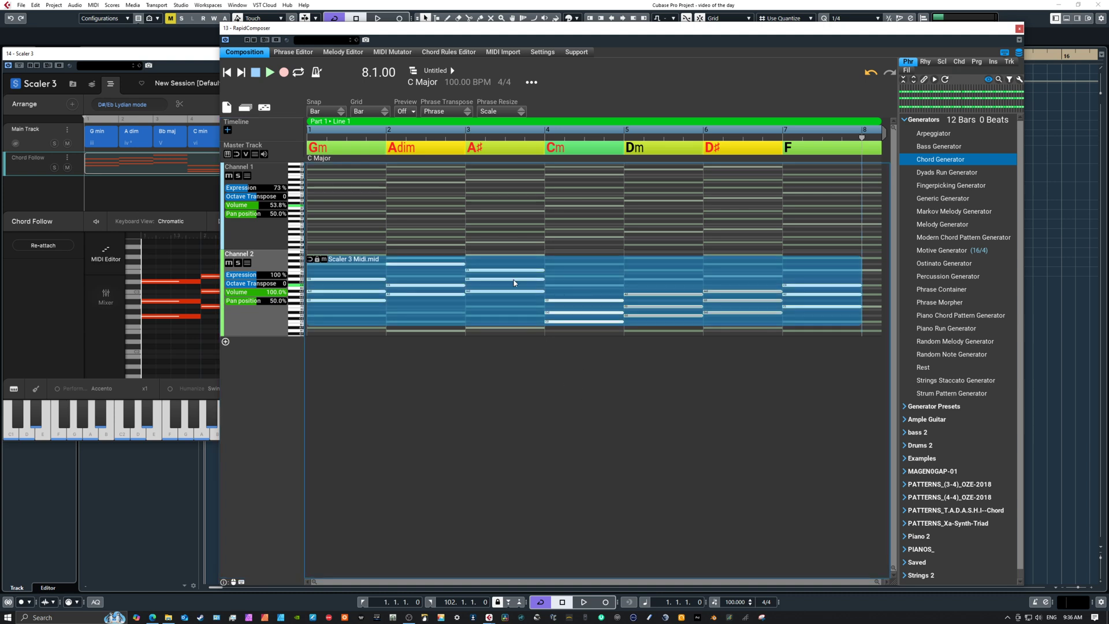
{"action": "left_click", "coordinate": [211, 306]}
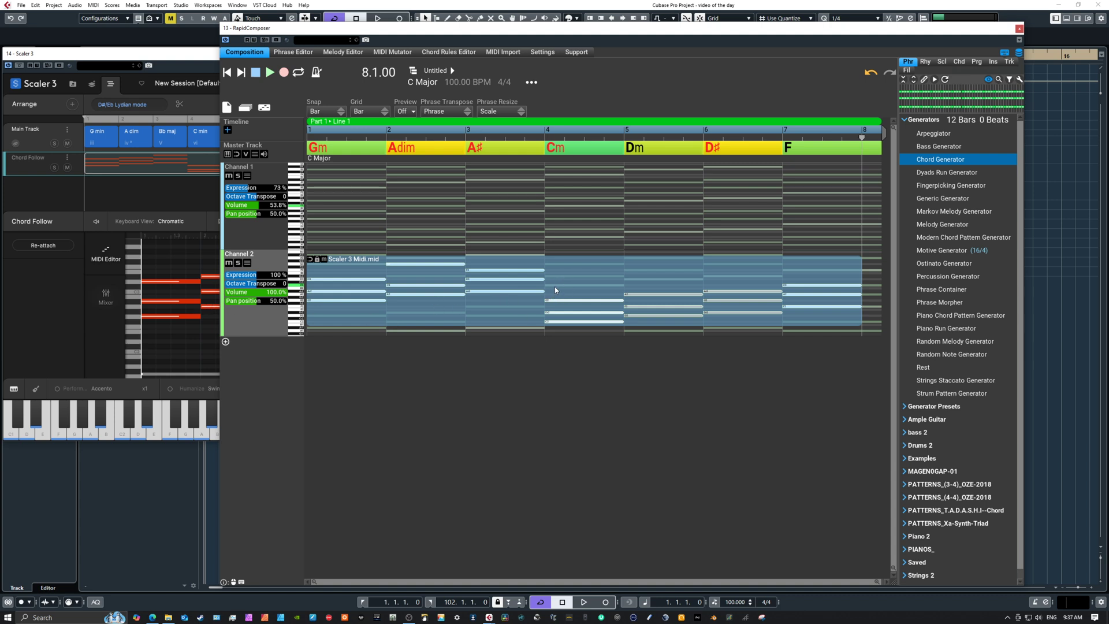
{"action": "left_click", "coordinate": [225, 342]}
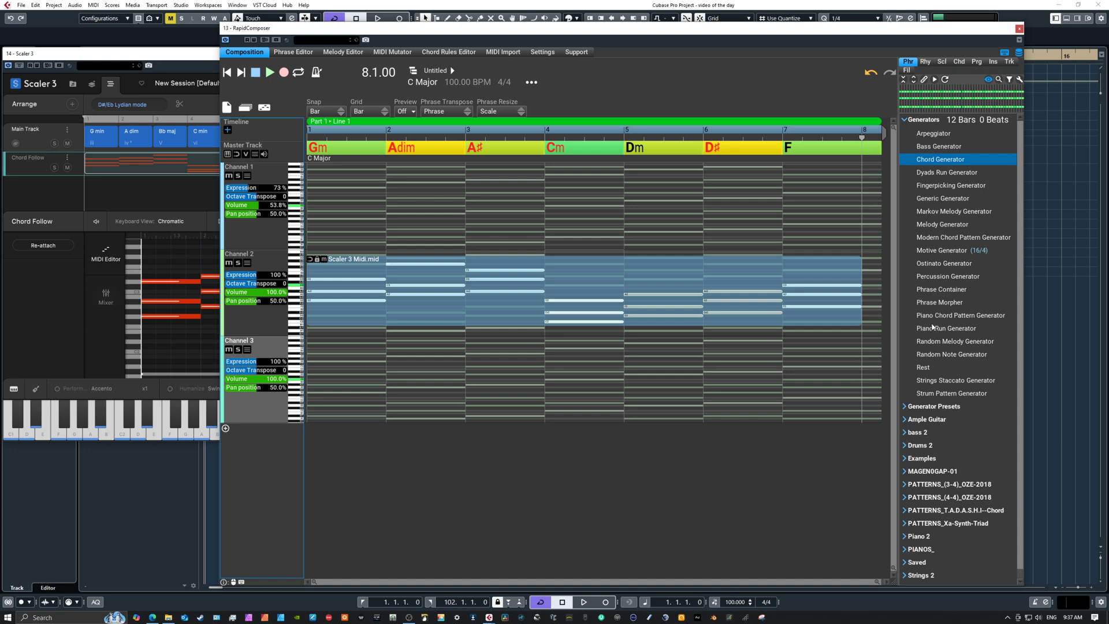
{"action": "left_click", "coordinate": [954, 266]}
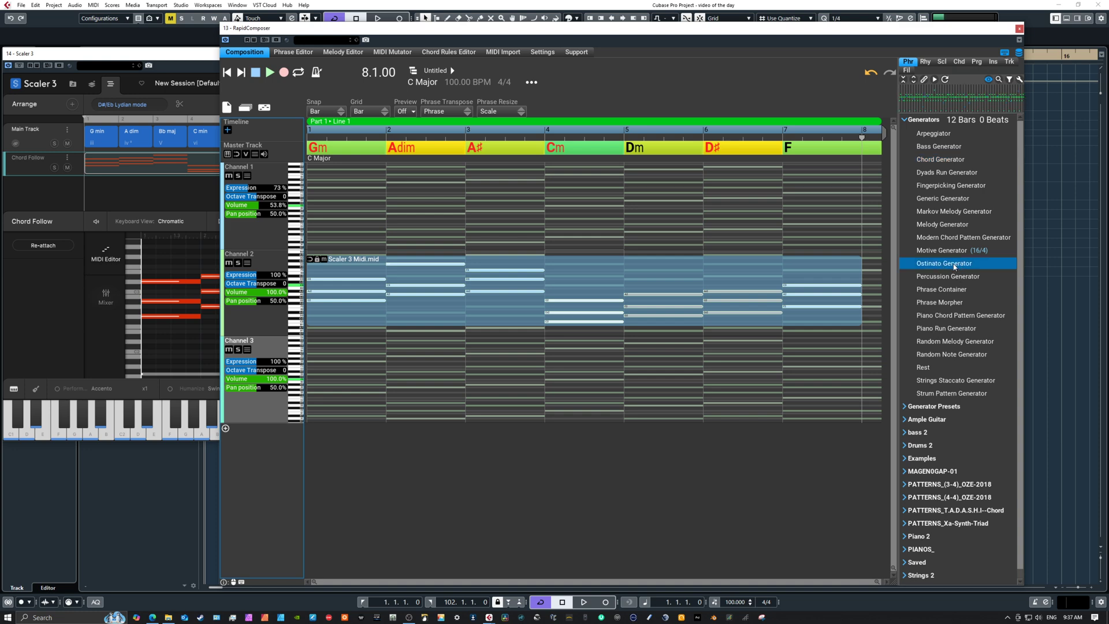
{"action": "left_click_drag", "start_coordinate": [954, 266], "coordinate": [282, 420]}
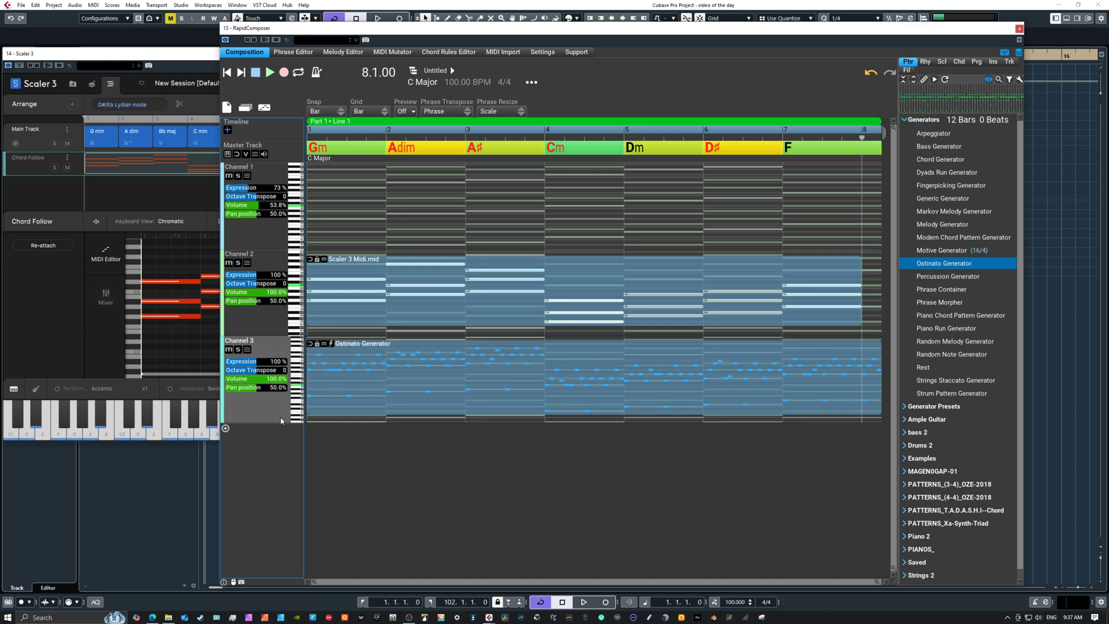
Show the master track's chord voicing lane and check Scaler's Main Track voicing, leaving it at None.
{"action": "left_click", "coordinate": [246, 154]}
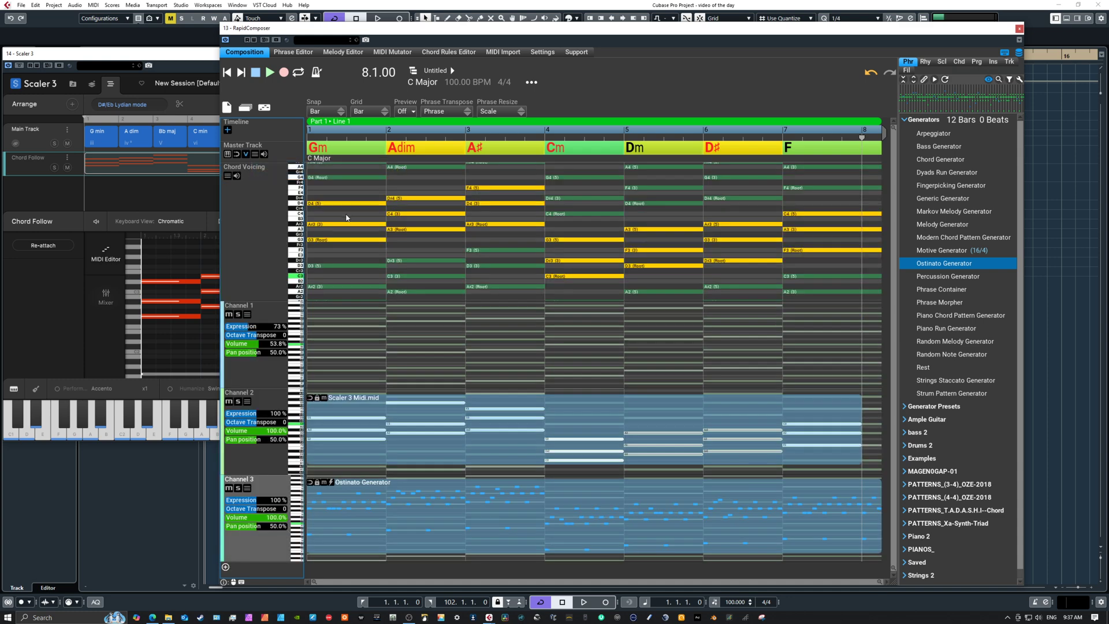
{"action": "left_click", "coordinate": [162, 189]}
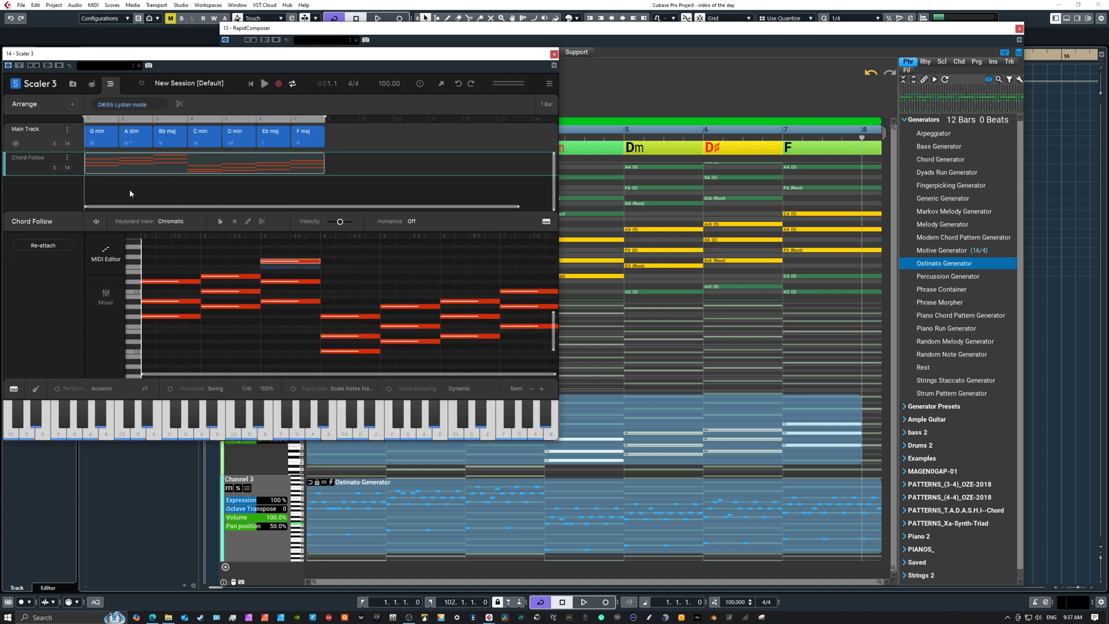
{"action": "left_click", "coordinate": [41, 140]}
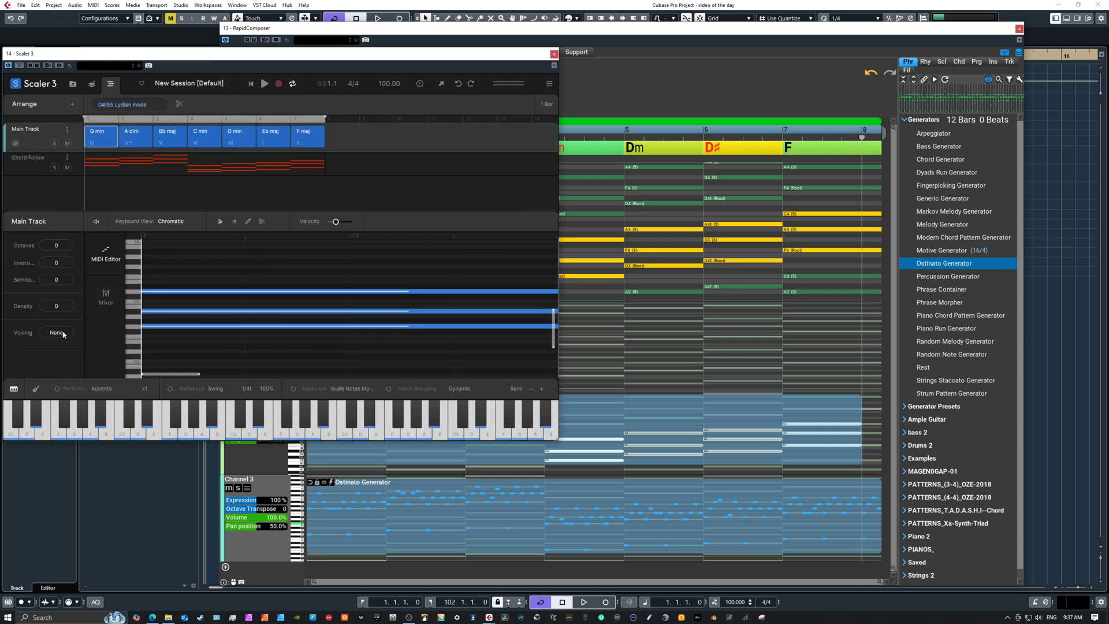
{"action": "left_click", "coordinate": [64, 333]}
{"action": "left_click", "coordinate": [74, 363]}
Revoice bar 2 as Adim/D#, collapse the voicing lane and reselect the Ostinato phrase.
{"action": "left_click", "coordinate": [559, 311]}
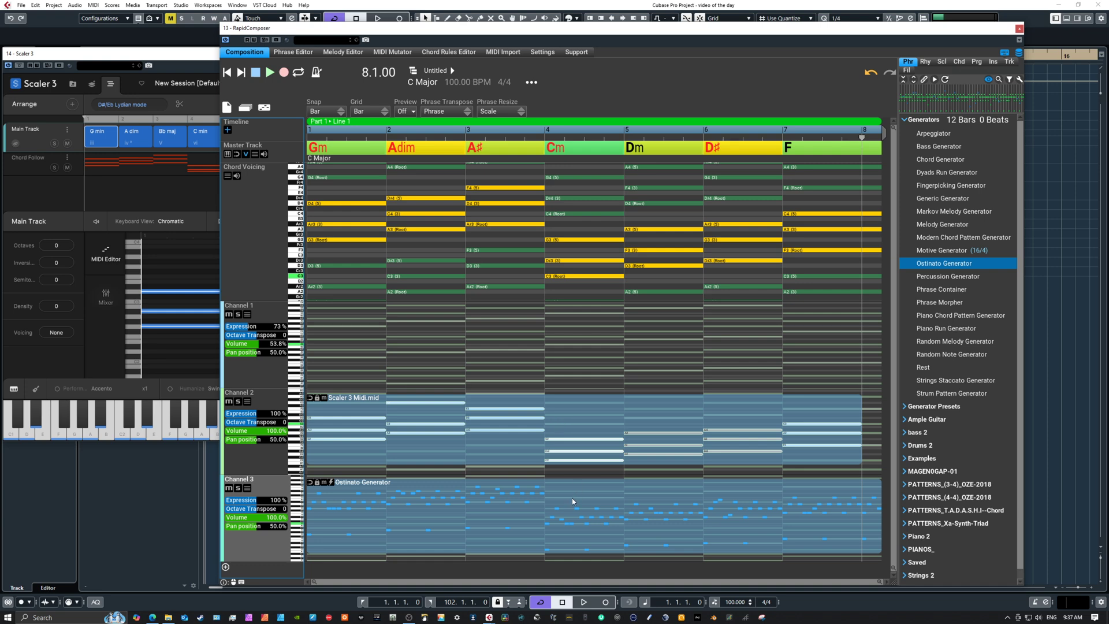
{"action": "left_click", "coordinate": [423, 260]}
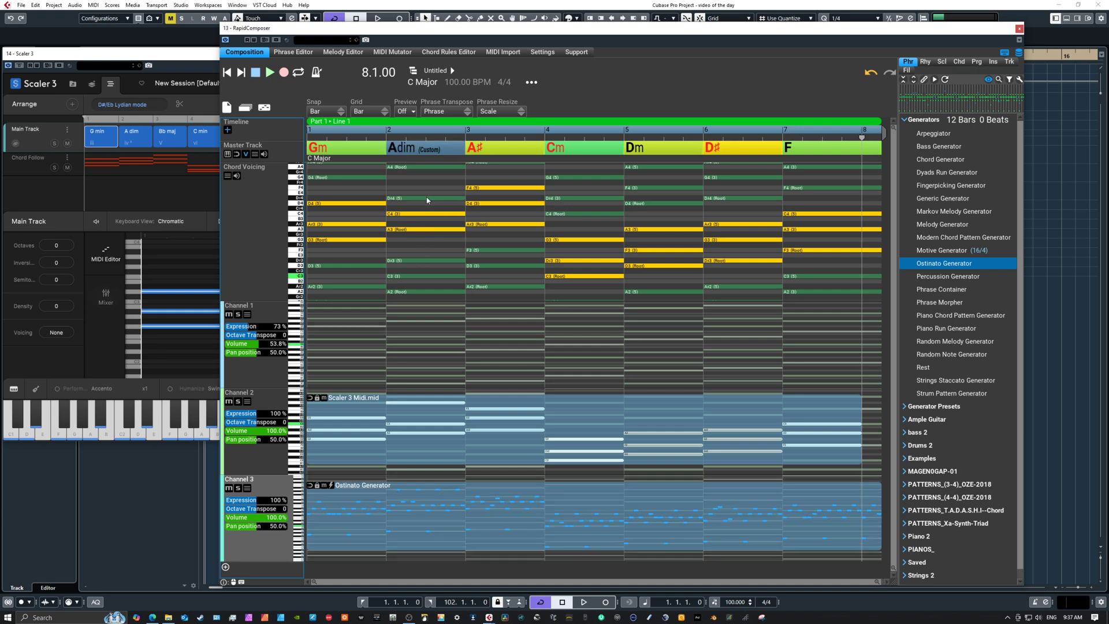
{"action": "left_click", "coordinate": [423, 260]}
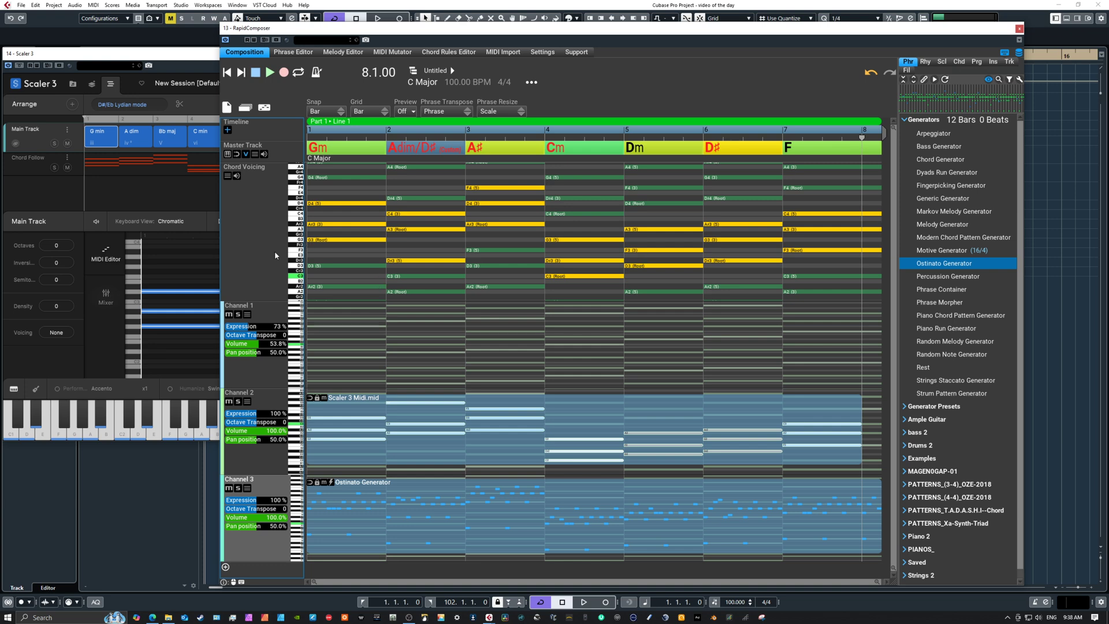
{"action": "left_click_drag", "start_coordinate": [265, 300], "coordinate": [265, 199]}
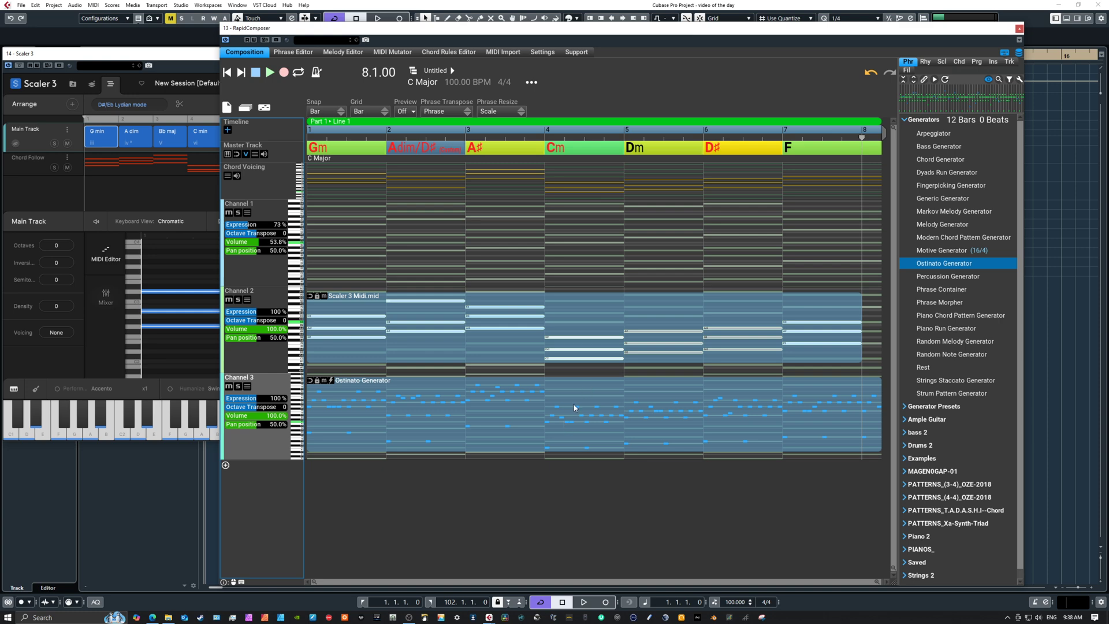
{"action": "key", "text": "ctrl+a"}
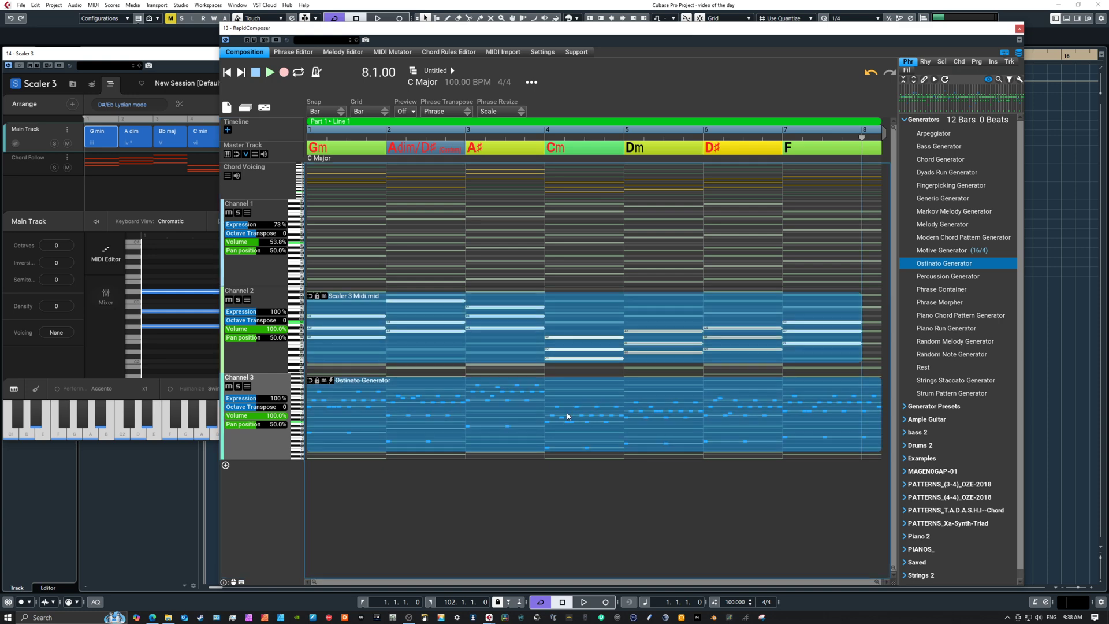
{"action": "left_click", "coordinate": [495, 387]}
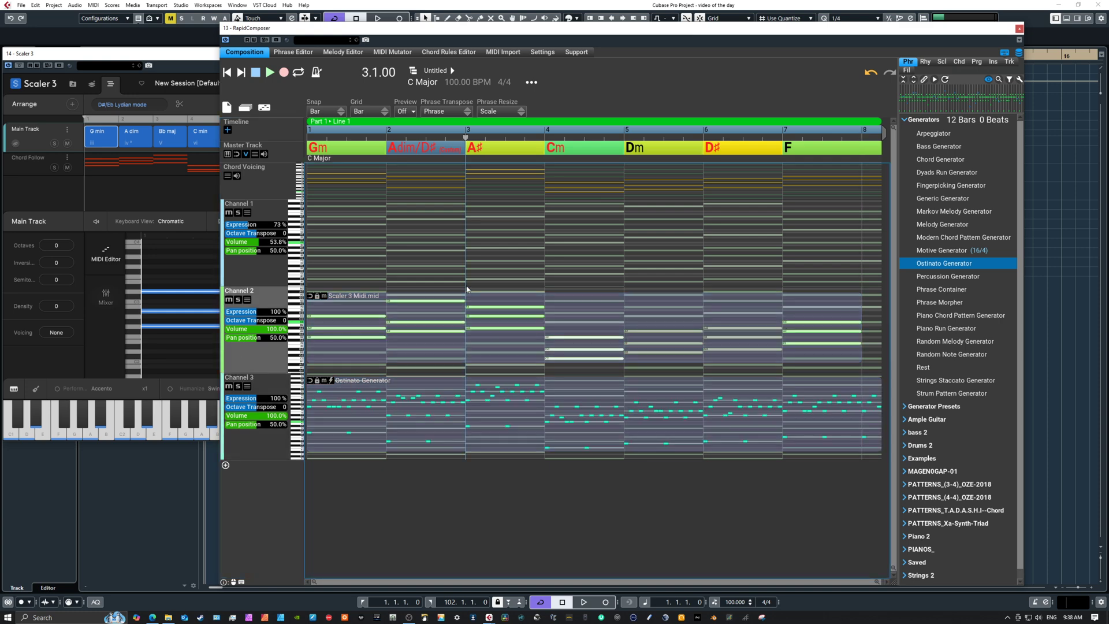
{"action": "left_click", "coordinate": [496, 400]}
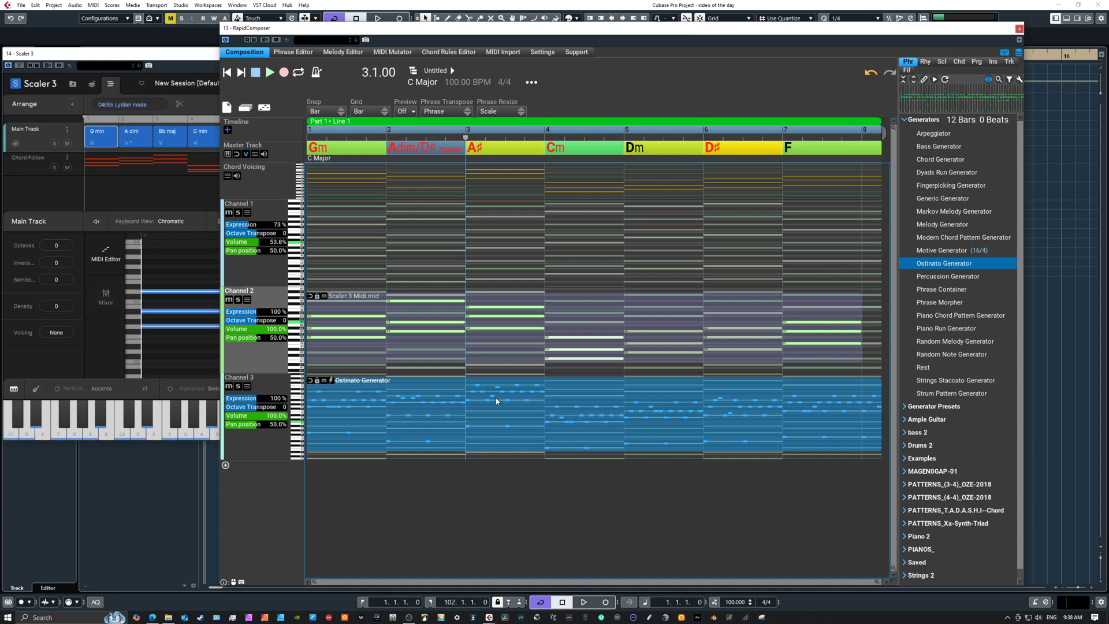
Open the Ostinato Generator phrase's properties on its Generator settings, moved up into view.
{"action": "double_click", "coordinate": [527, 410]}
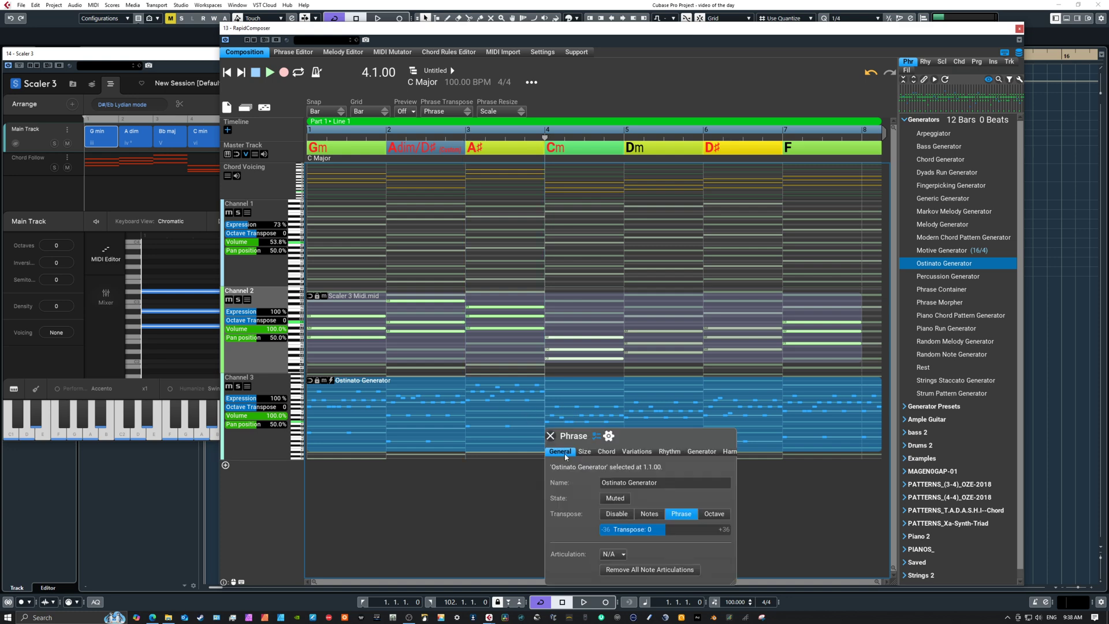
{"action": "left_click_drag", "start_coordinate": [671, 434], "coordinate": [697, 300]}
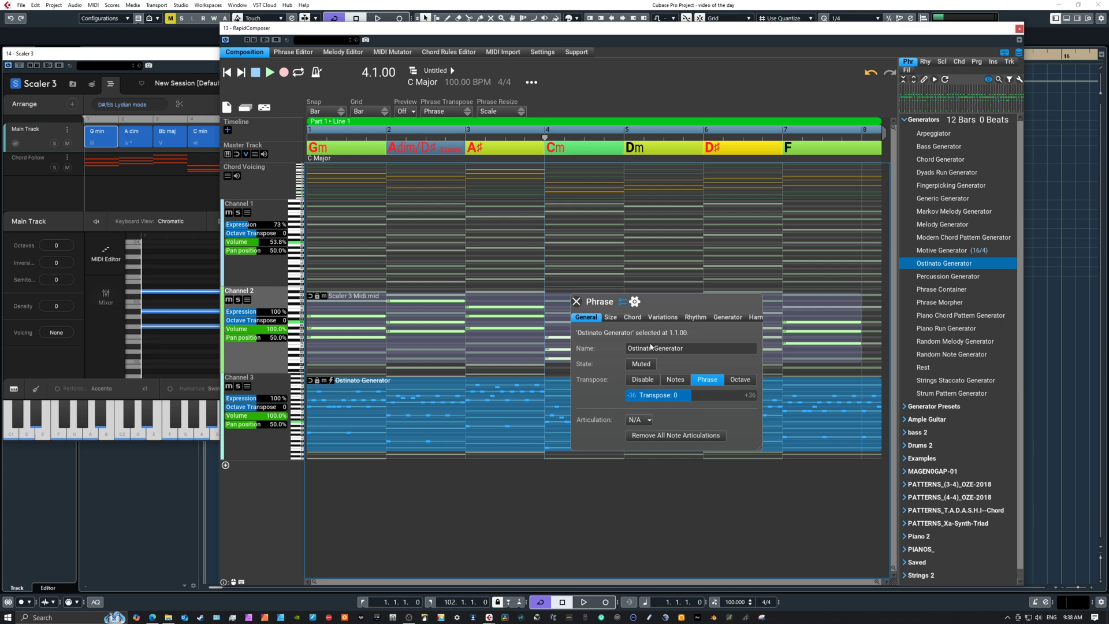
{"action": "left_click", "coordinate": [723, 317]}
{"action": "left_click_drag", "start_coordinate": [684, 305], "coordinate": [704, 211]}
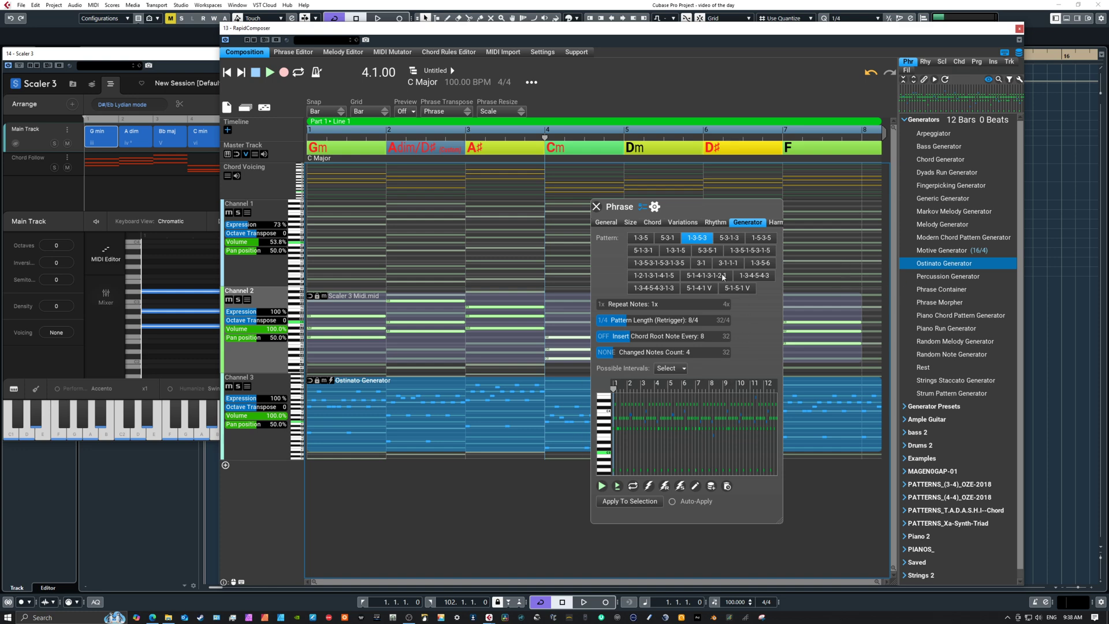
Choose the 1-3-5 ostinato pattern: length 16/4, 10 changed notes, root every 20, Auto-Apply on.
{"action": "left_click", "coordinate": [667, 267]}
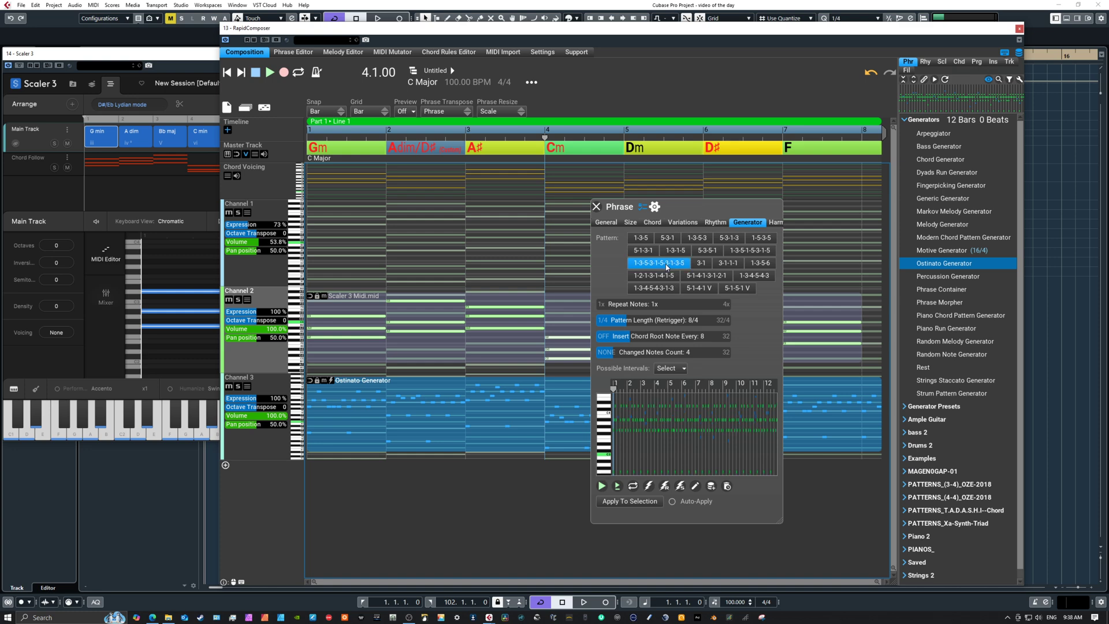
{"action": "left_click", "coordinate": [660, 322]}
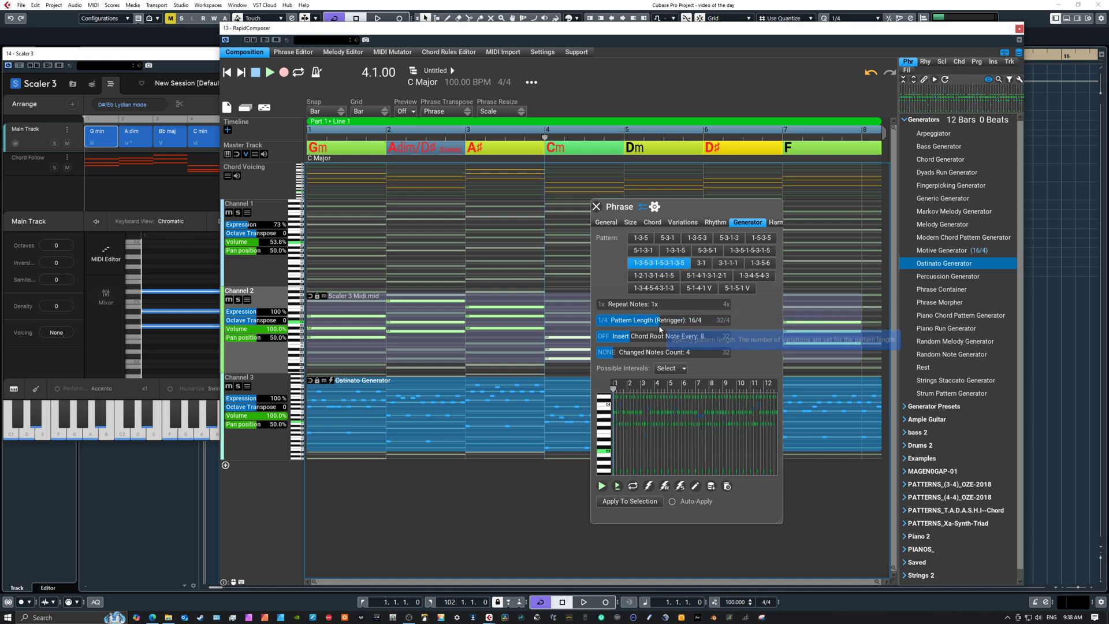
{"action": "left_click", "coordinate": [639, 353]}
{"action": "left_click", "coordinate": [680, 336]}
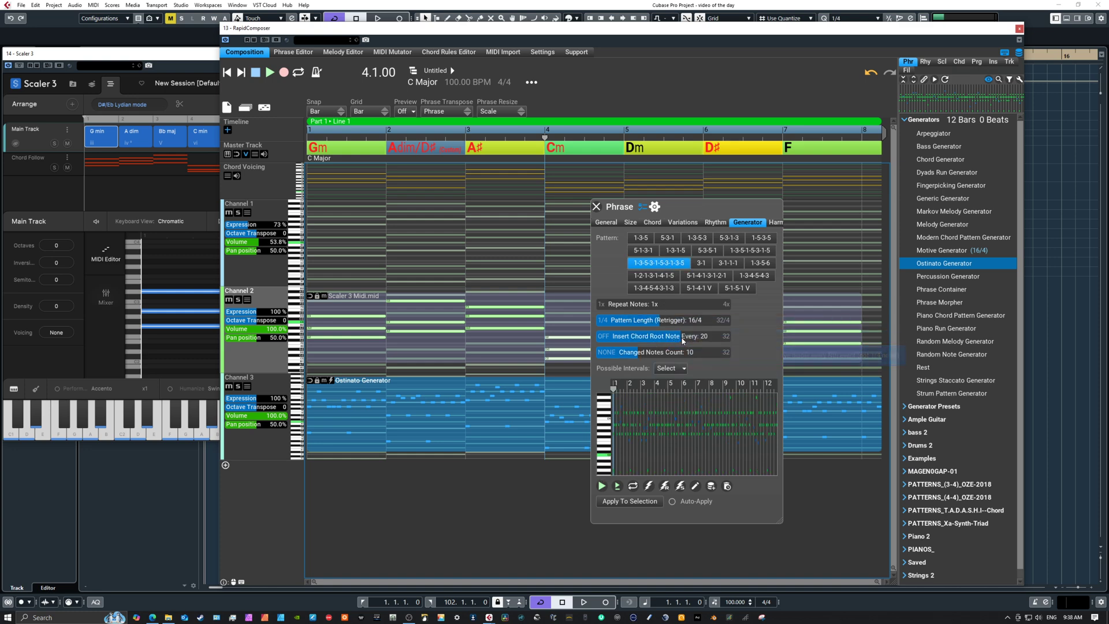
{"action": "left_click", "coordinate": [672, 502]}
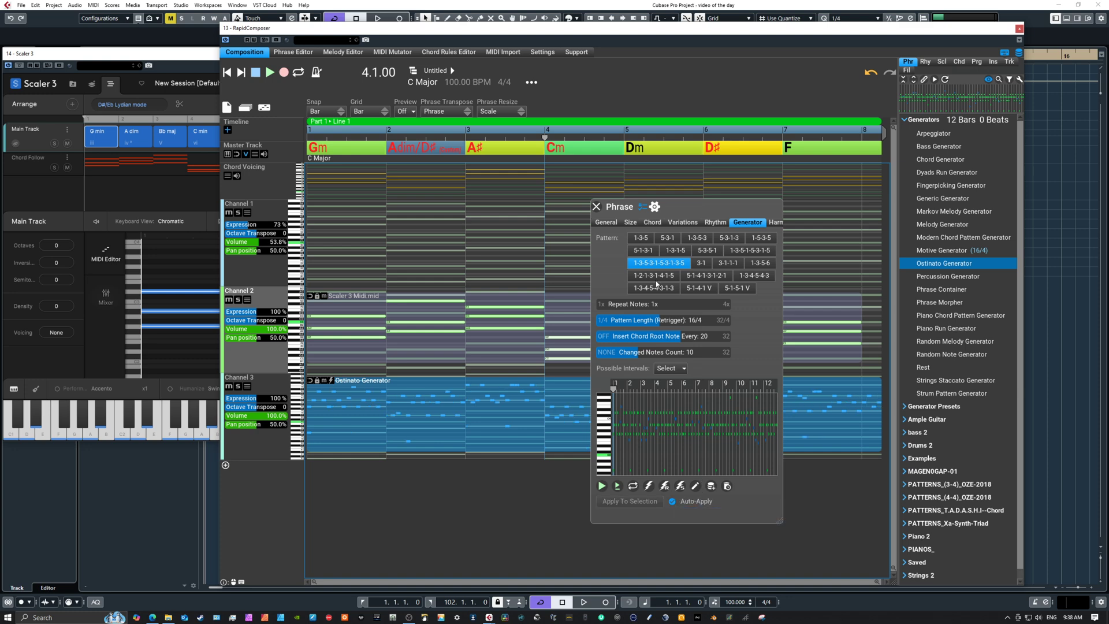
{"action": "left_click", "coordinate": [596, 207]}
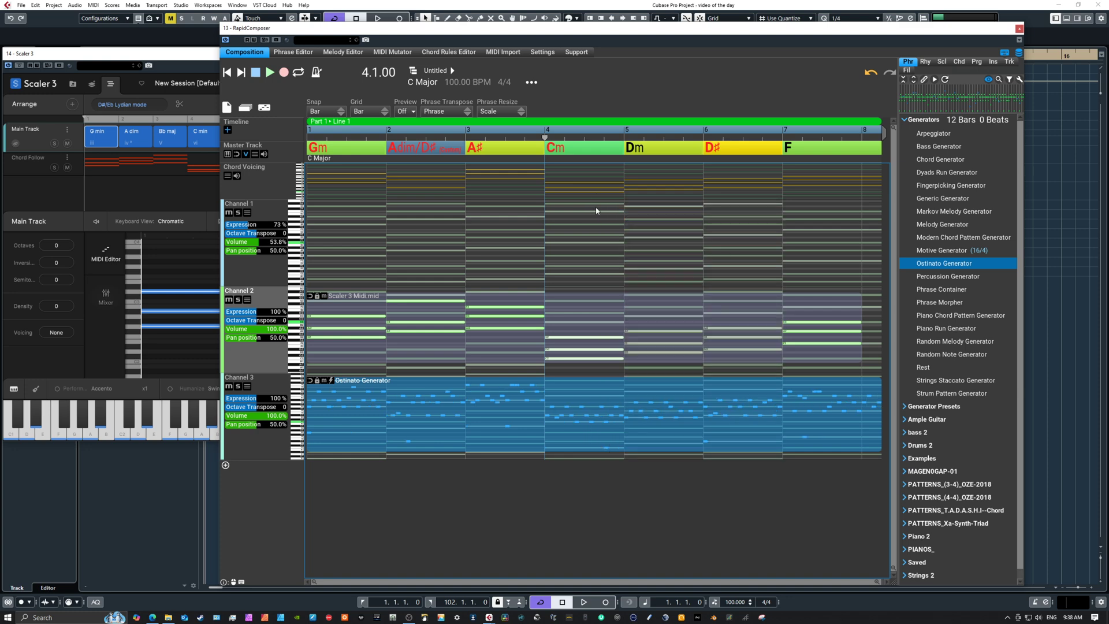
View the phrase's notes in the Phrase Editor, then switch to the Melody Editor via Composition.
{"action": "double_click", "coordinate": [493, 418]}
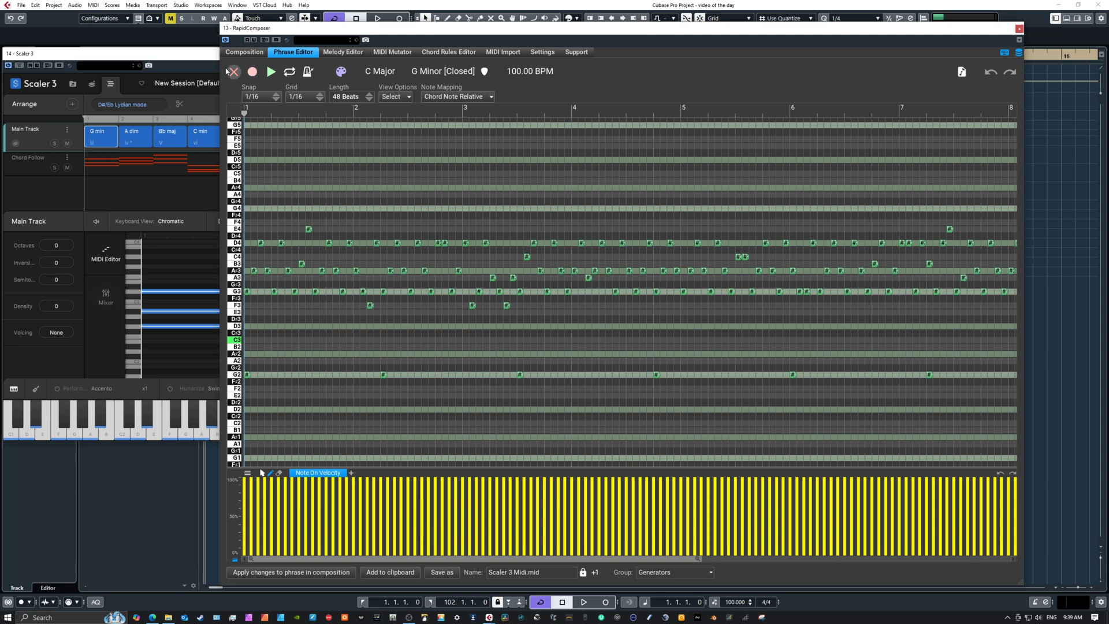
{"action": "left_click", "coordinate": [241, 53]}
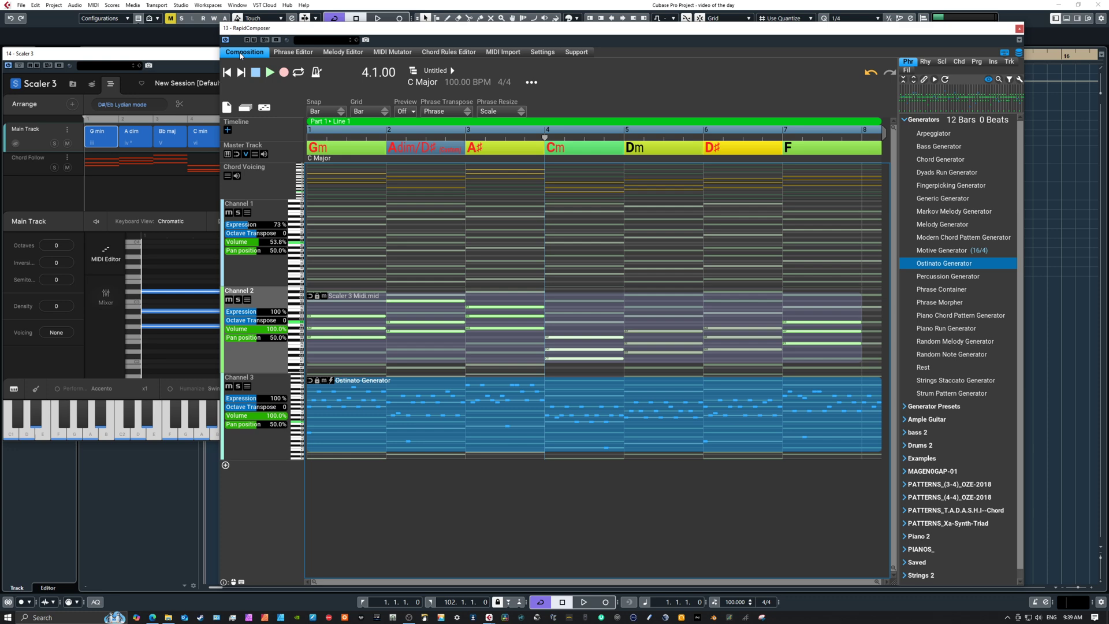
{"action": "left_click", "coordinate": [337, 53]}
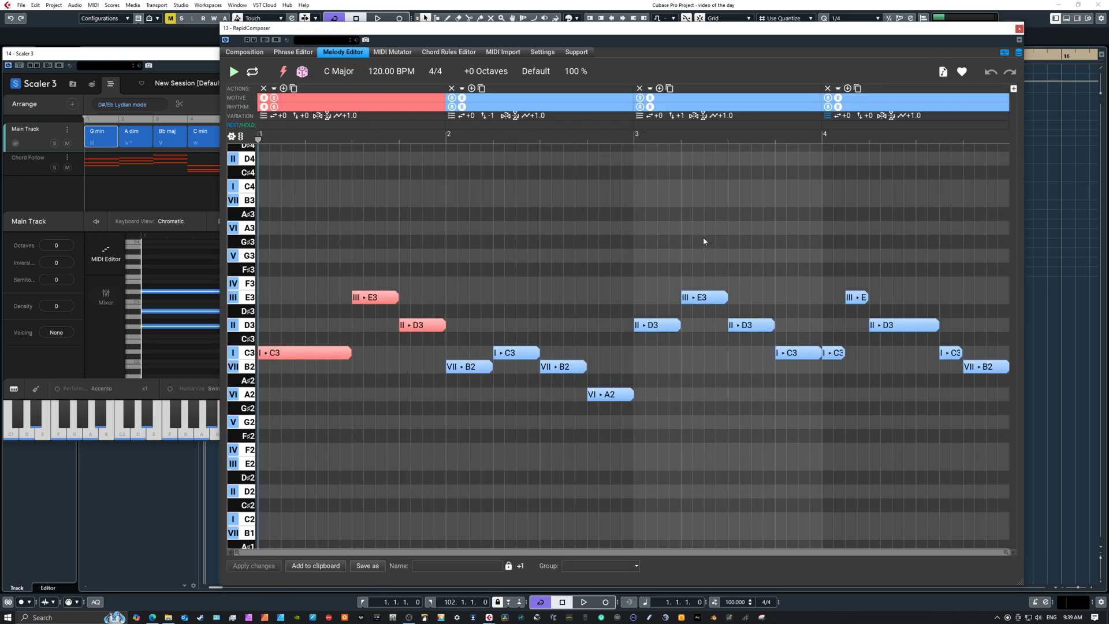
Drag Scaler 3's Chord Follow clip into RapidComposer's MIDI Mutator.
{"action": "left_click", "coordinate": [394, 52]}
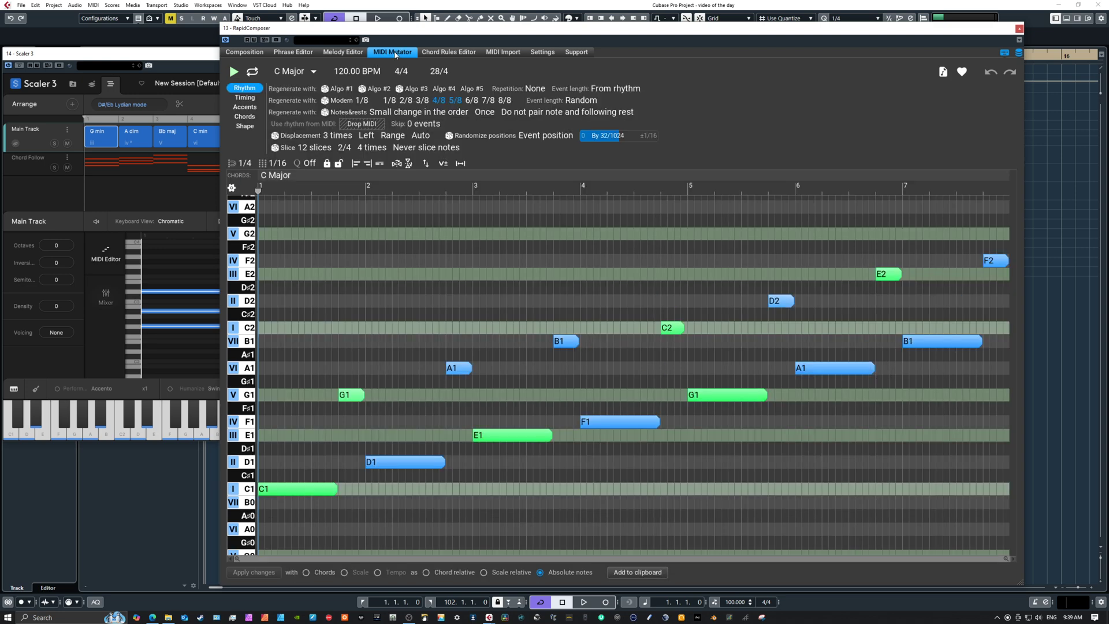
{"action": "left_click", "coordinate": [169, 169]}
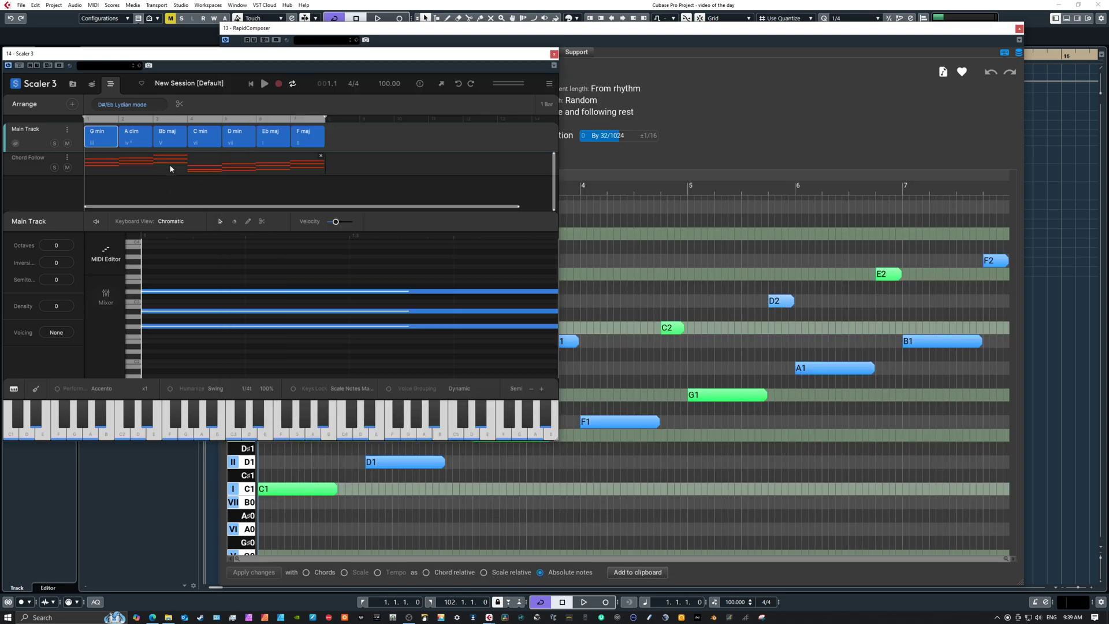
{"action": "left_click", "coordinate": [170, 168]}
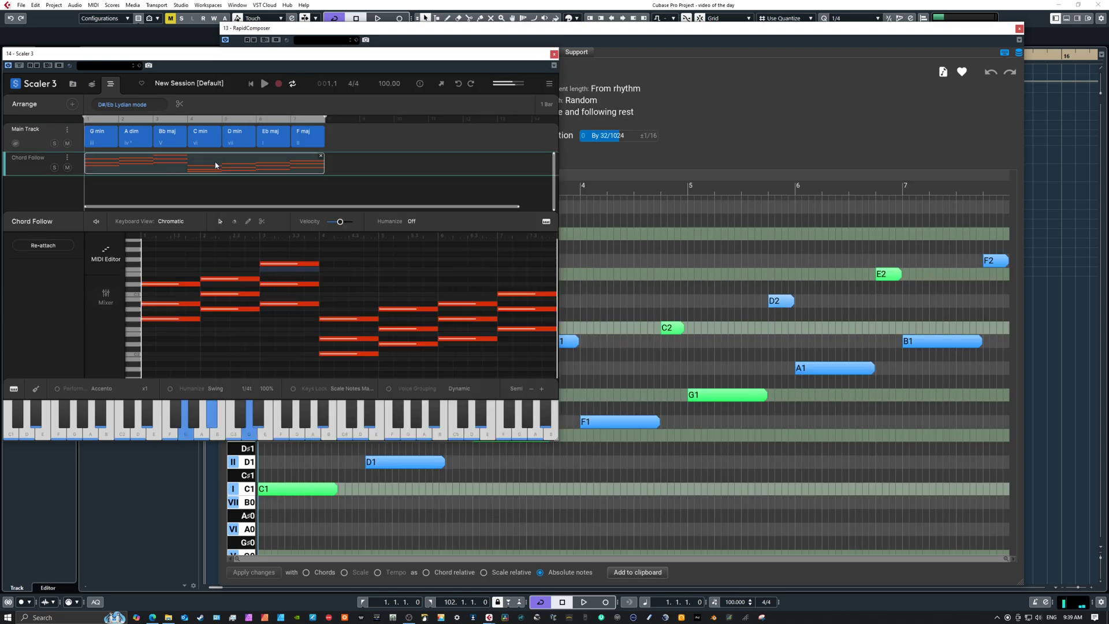
{"action": "left_click_drag", "start_coordinate": [215, 166], "coordinate": [735, 324]}
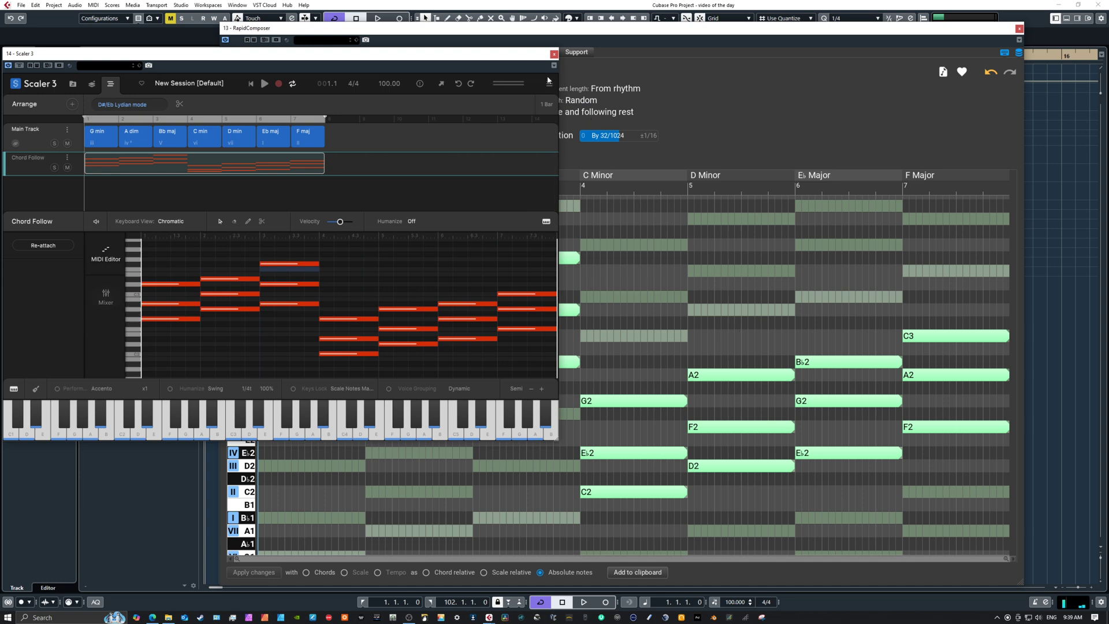
{"action": "left_click", "coordinate": [649, 50]}
Regenerate the chord notes' rhythm twice with Algo #1 / Modern.
{"action": "scroll", "coordinate": [574, 287], "scroll_direction": "down", "scroll_amount": 5}
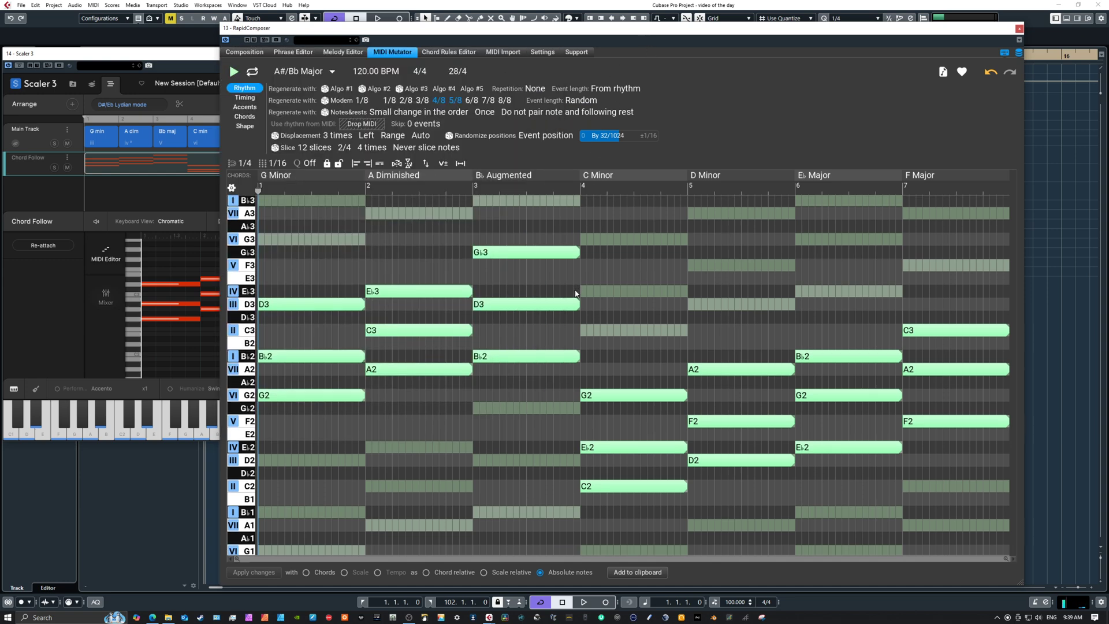
{"action": "scroll", "coordinate": [579, 339], "scroll_direction": "up", "scroll_amount": 7}
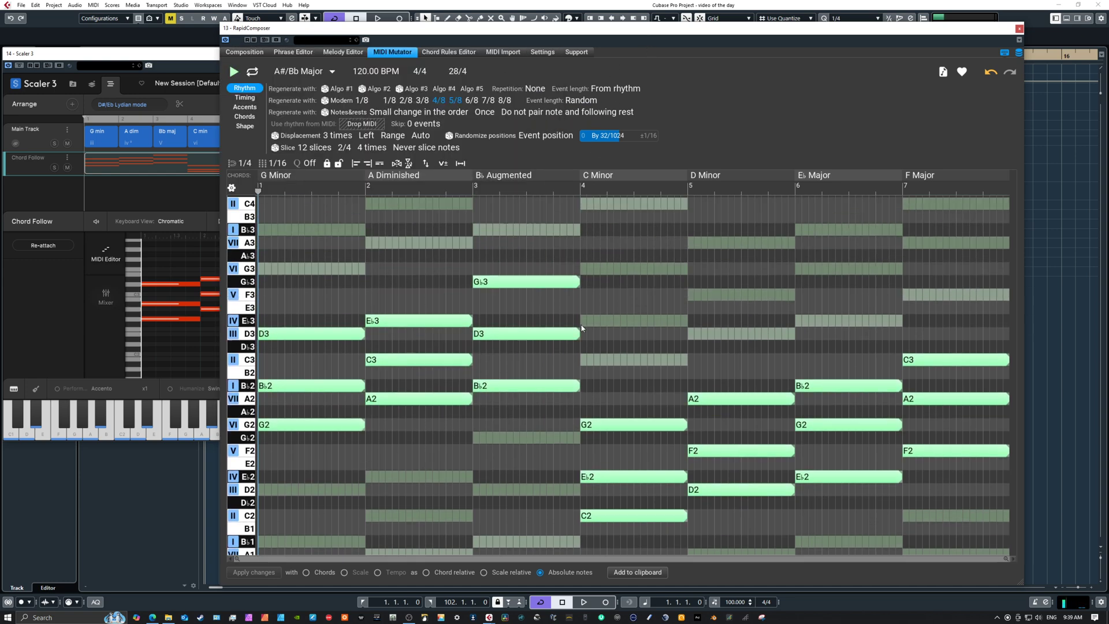
{"action": "scroll", "coordinate": [581, 332], "scroll_direction": "down", "scroll_amount": 1}
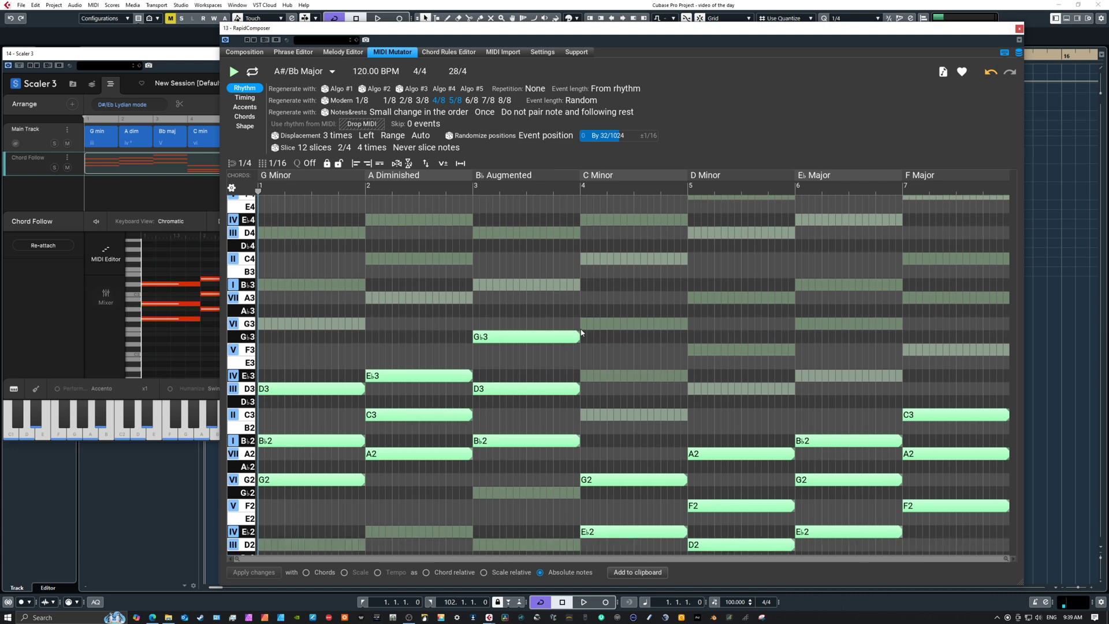
{"action": "scroll", "coordinate": [581, 335], "scroll_direction": "down", "scroll_amount": 4}
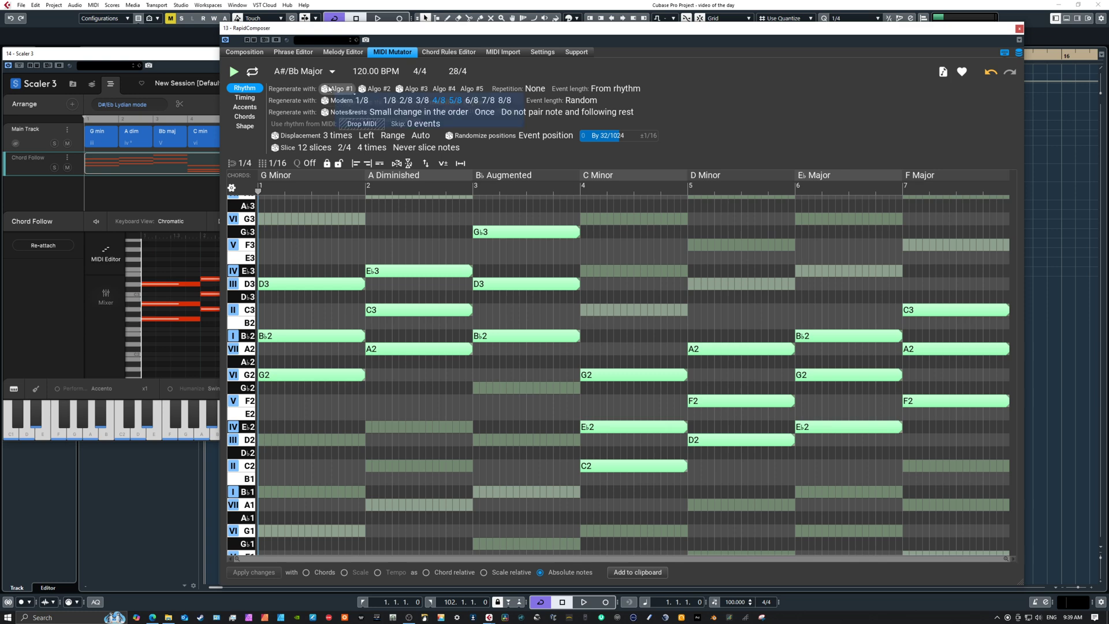
{"action": "left_click", "coordinate": [333, 89]}
{"action": "left_click", "coordinate": [327, 103]}
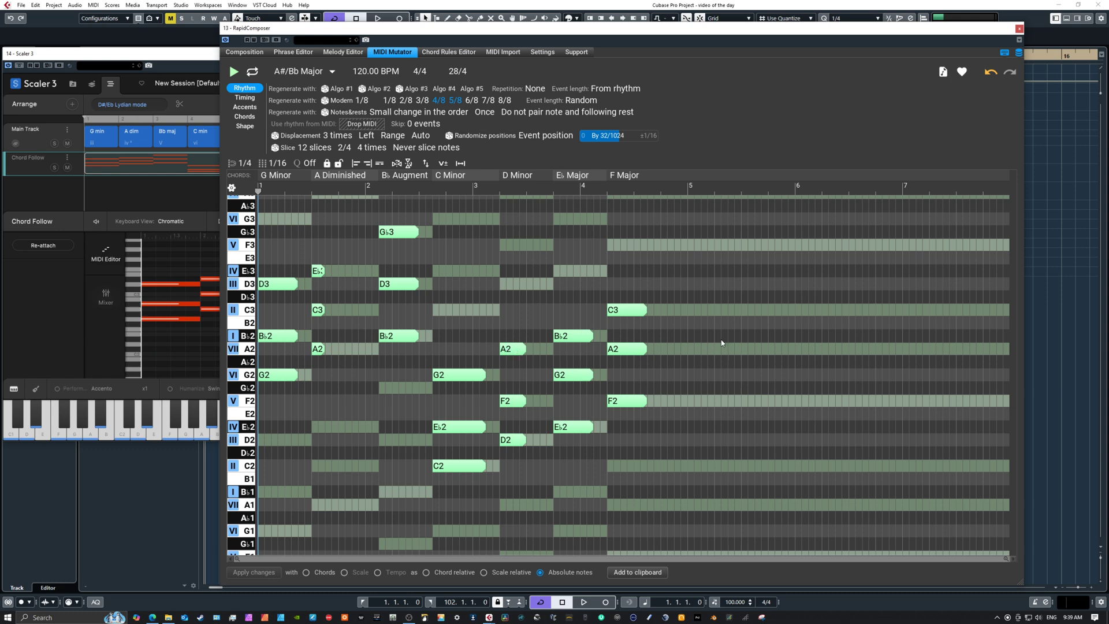
Review the Default Major Scale Rules in the Chord Rules Editor, then go back to Composition.
{"action": "left_click", "coordinate": [449, 53]}
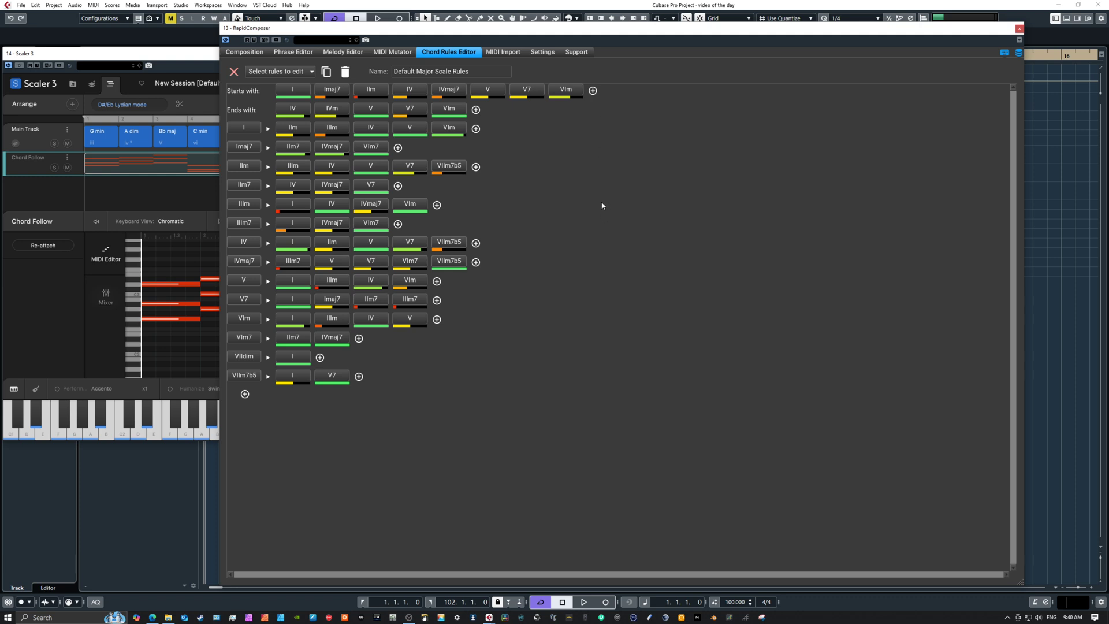
{"action": "left_click", "coordinate": [257, 53]}
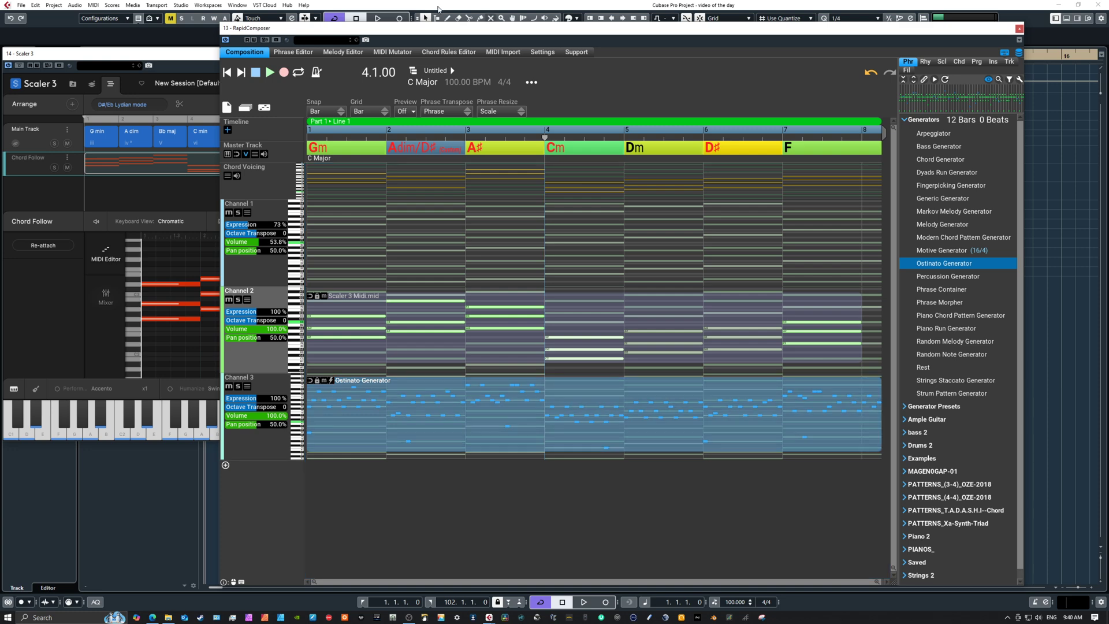
{"action": "left_click", "coordinate": [190, 184]}
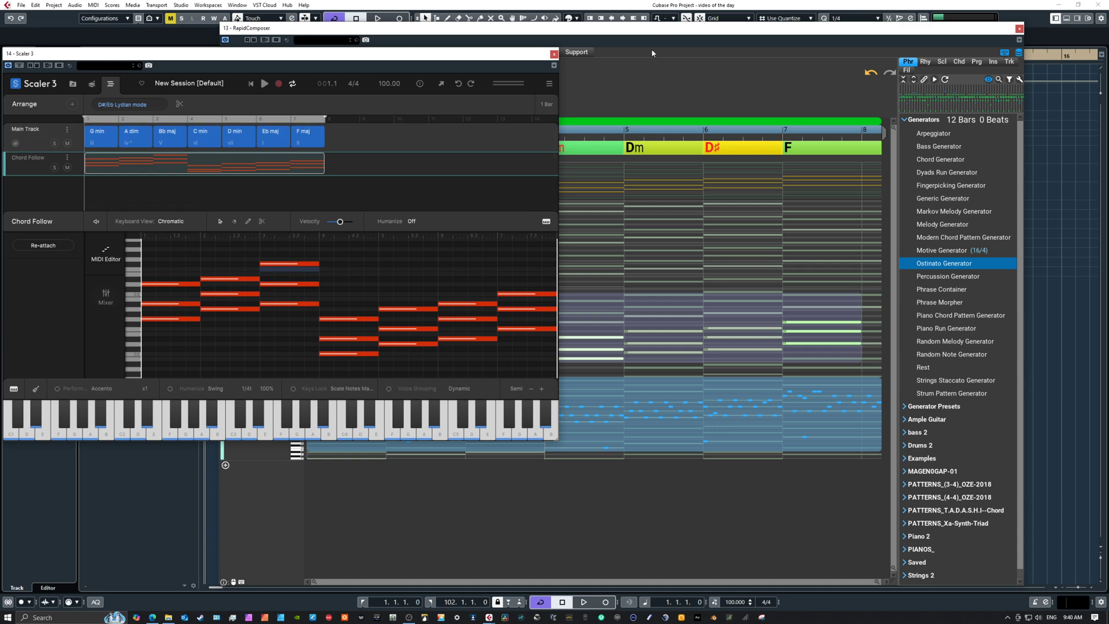
{"action": "left_click", "coordinate": [658, 28]}
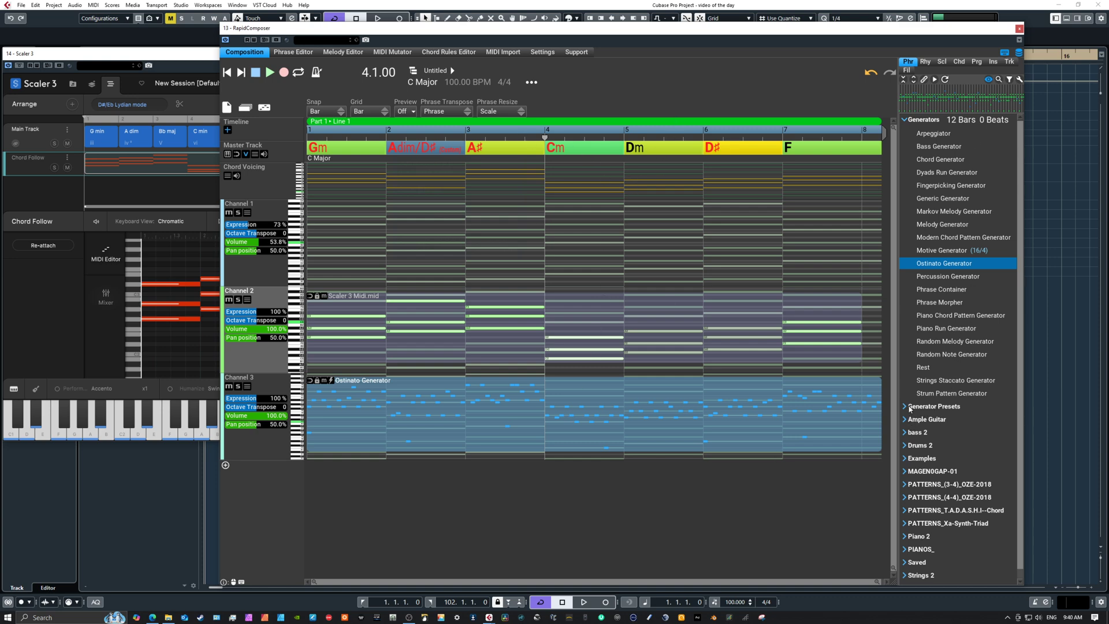
{"action": "left_click", "coordinate": [904, 407]}
{"action": "left_click", "coordinate": [905, 407]}
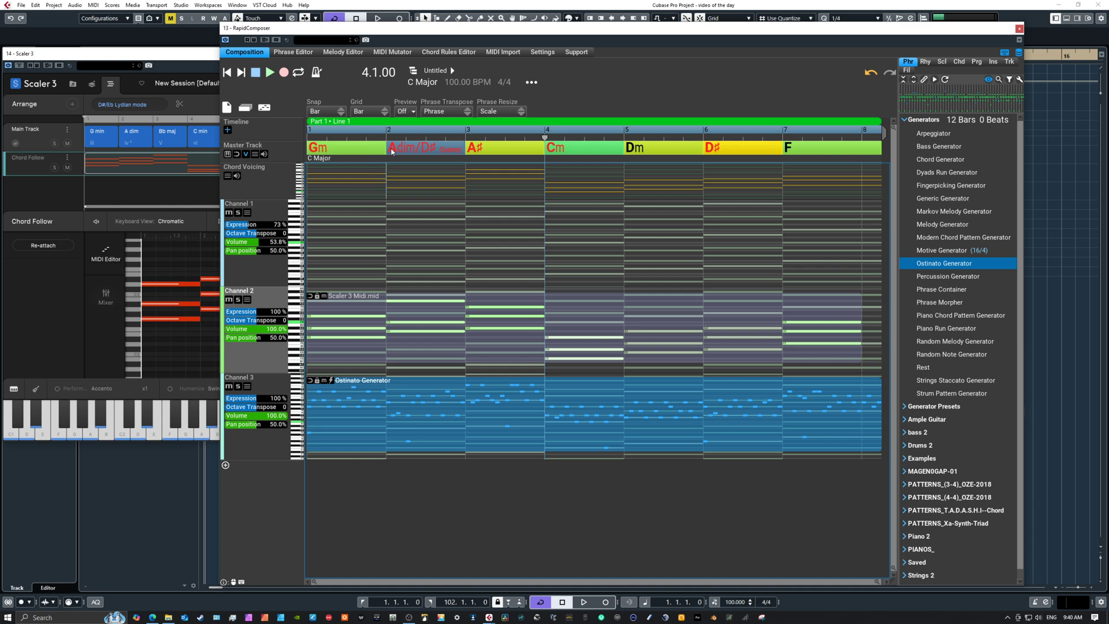
Bring Scaler 3 in front to show the G min to F maj progression.
{"action": "mouse_move", "coordinate": [391, 151]}
{"action": "left_click", "coordinate": [142, 55]}
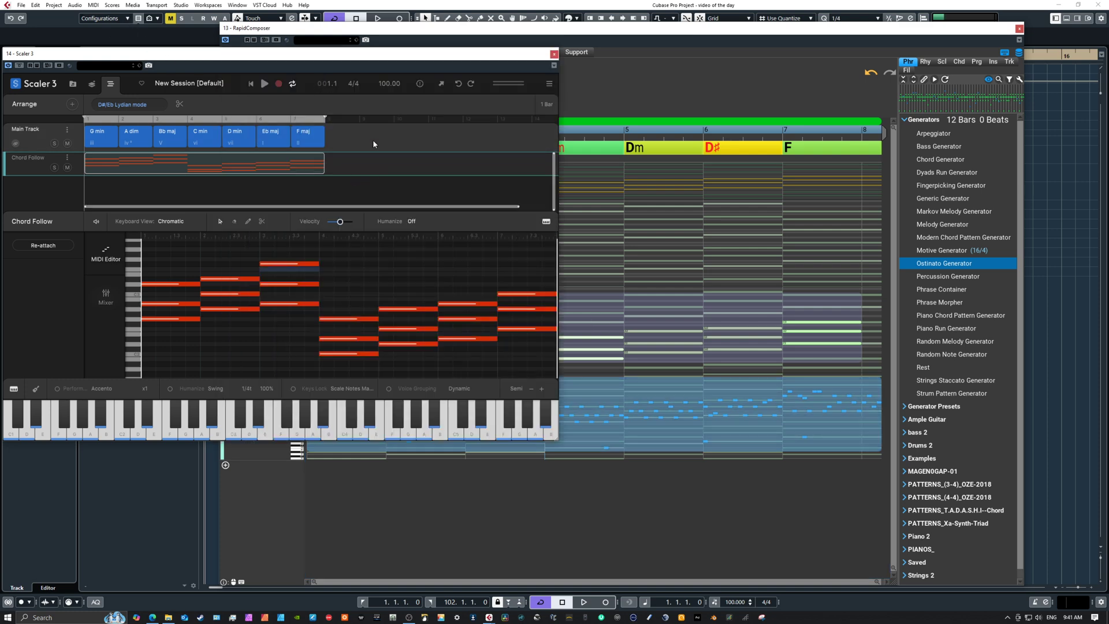